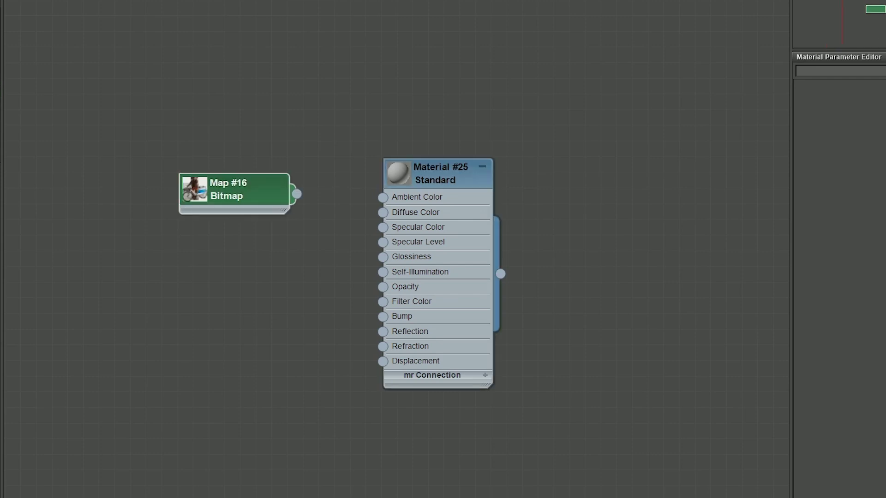
Enlarge the Map #16 bitmap node's preview and connect the map to the Diffuse Color of Material #25.
{"action": "double_click", "coordinate": [195, 189]}
{"action": "left_click_drag", "start_coordinate": [195, 189], "coordinate": [195, 64]}
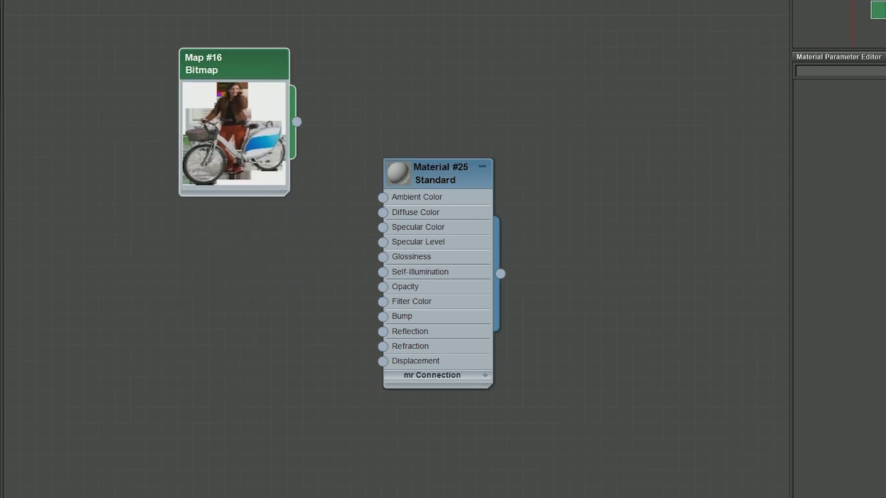
{"action": "left_click_drag", "start_coordinate": [297, 122], "coordinate": [383, 213]}
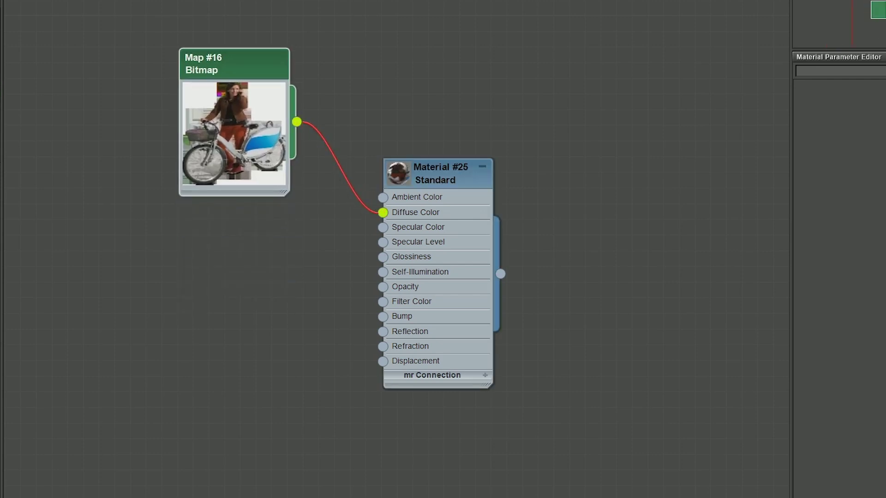
Duplicate the bitmap node, set its mono output to Alpha and RGB output to Alpha as Gray, and connect it to Opacity.
{"action": "left_click_drag", "start_coordinate": [219, 63], "coordinate": [204, 253], "text": "shift"}
{"action": "double_click", "coordinate": [203, 253]}
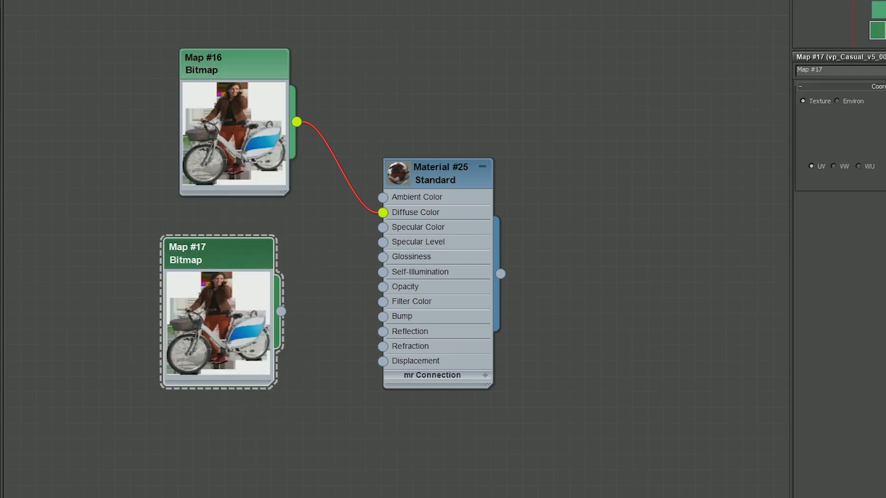
{"action": "left_click", "coordinate": [813, 320]}
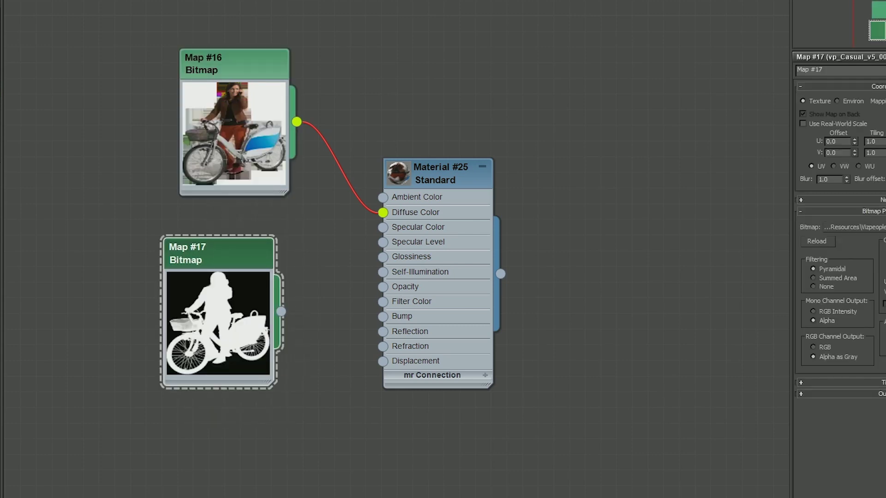
{"action": "left_click_drag", "start_coordinate": [281, 311], "coordinate": [382, 287]}
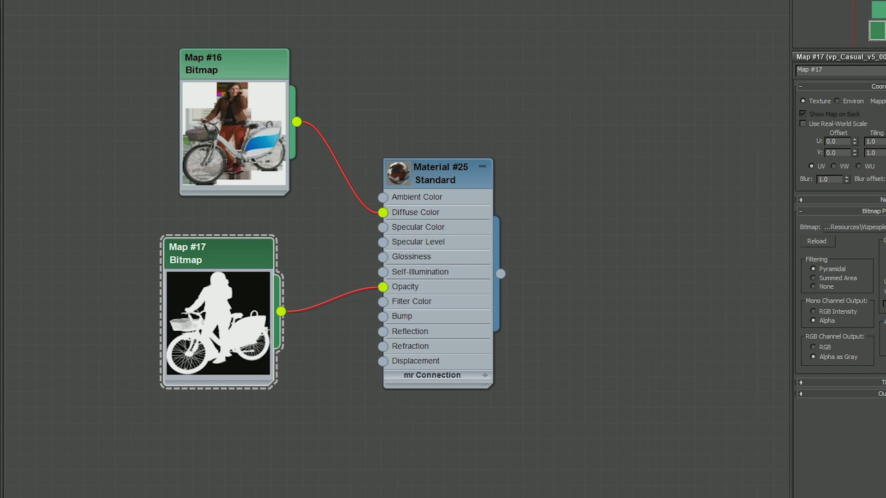
Insert a standard Output map into the connection between the alpha bitmap and the material's Opacity.
{"action": "left_click_drag", "start_coordinate": [217, 253], "coordinate": [123, 253]}
{"action": "middle_click_drag", "start_coordinate": [231, 258], "coordinate": [332, 224]}
{"action": "scroll", "coordinate": [332, 224], "scroll_direction": "up", "scroll_amount": 1}
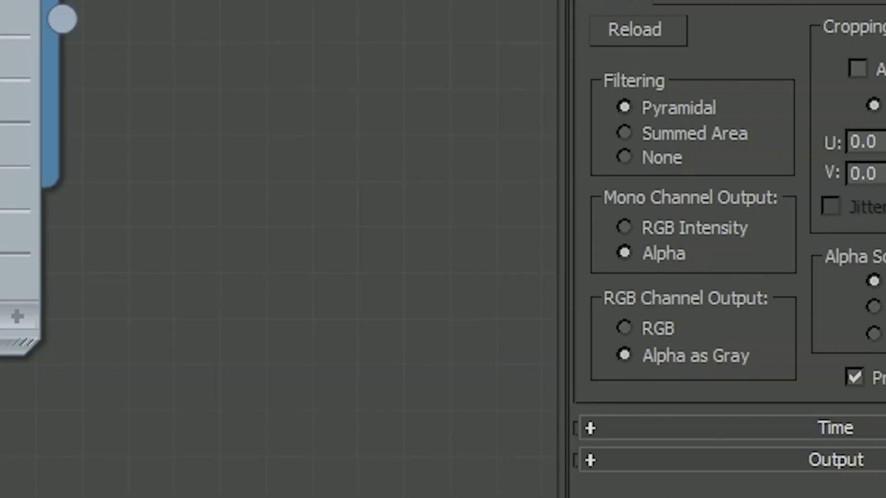
{"action": "mouse_move", "coordinate": [534, 418]}
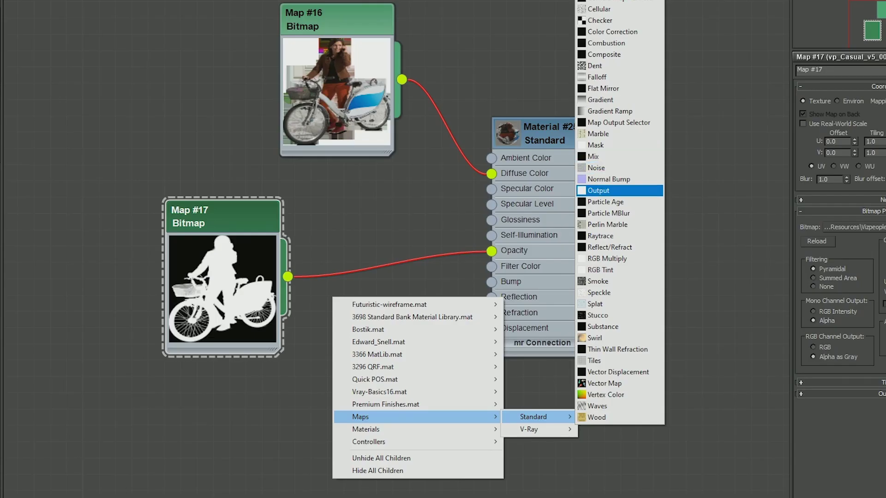
{"action": "left_click", "coordinate": [605, 190]}
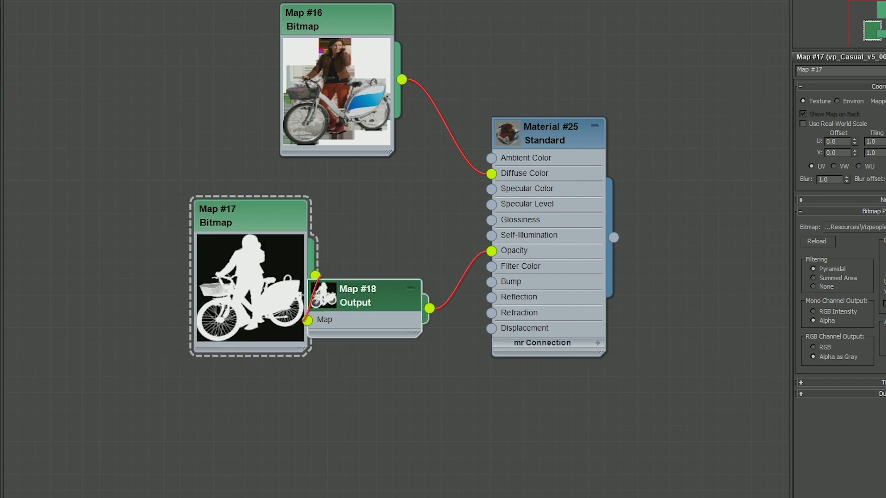
{"action": "left_click_drag", "start_coordinate": [197, 229], "coordinate": [206, 248]}
{"action": "scroll", "coordinate": [342, 239], "scroll_direction": "down", "scroll_amount": 1}
{"action": "middle_click_drag", "start_coordinate": [342, 239], "coordinate": [328, 282]}
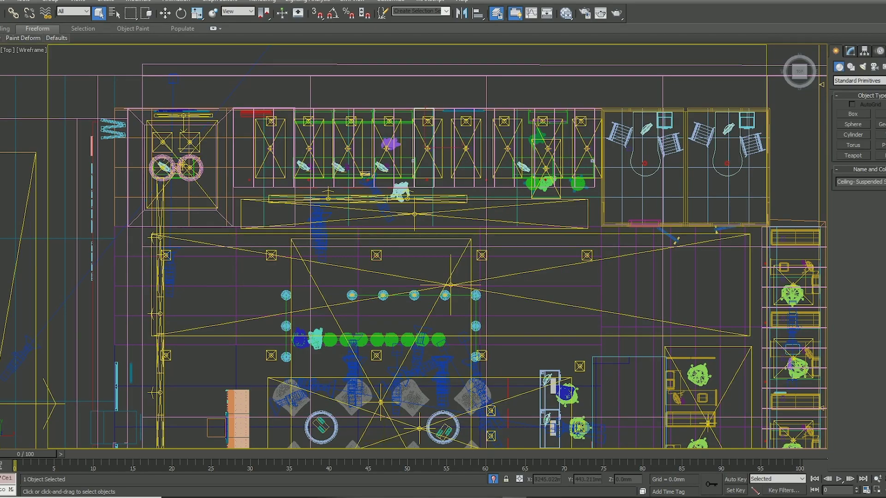
Clear the selection in the Top view and hide all geometry in the scene.
{"action": "left_click", "coordinate": [445, 191]}
{"action": "left_click", "coordinate": [442, 171]}
{"action": "left_click", "coordinate": [435, 222]}
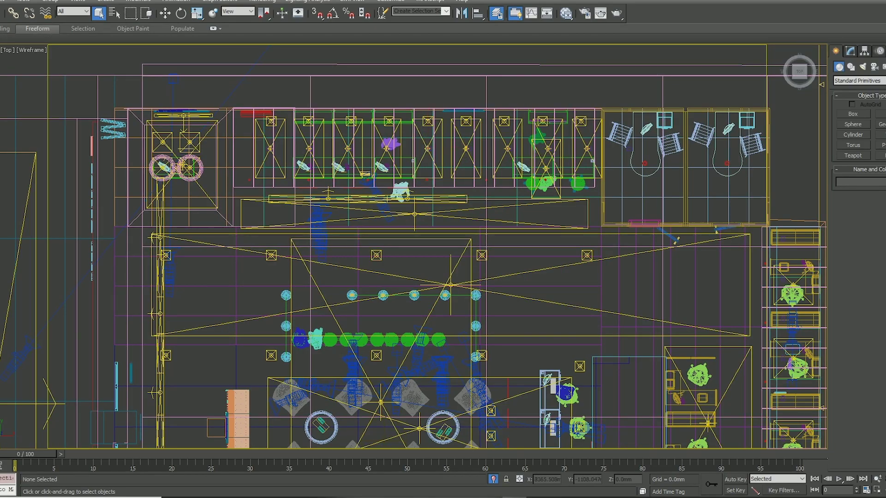
{"action": "scroll", "coordinate": [451, 207], "scroll_direction": "down", "scroll_amount": 5}
{"action": "middle_click_drag", "start_coordinate": [451, 207], "coordinate": [434, 155]}
{"action": "key", "text": "shift+g"}
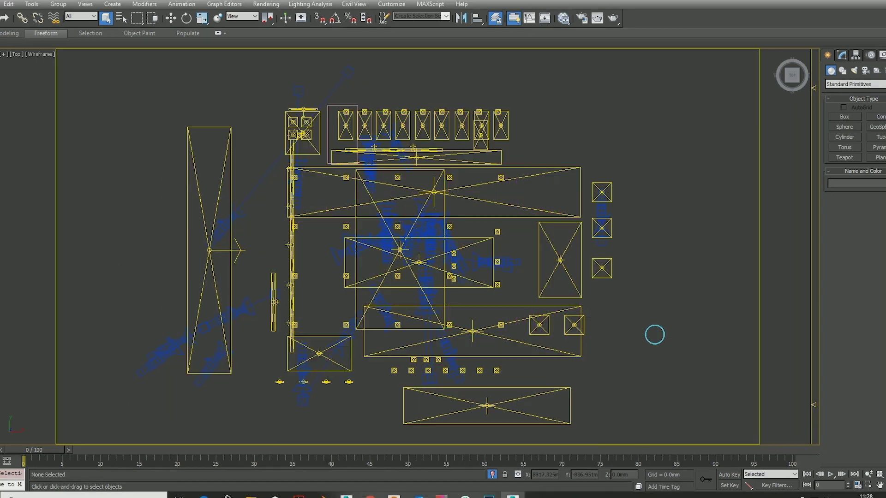
Hide all lights in the Top view and show them again.
{"action": "scroll", "coordinate": [437, 128], "scroll_direction": "up", "scroll_amount": 3}
{"action": "left_click", "coordinate": [444, 127]}
{"action": "scroll", "coordinate": [444, 127], "scroll_direction": "down", "scroll_amount": 3}
{"action": "left_click", "coordinate": [842, 55]}
{"action": "key", "text": "shift+l"}
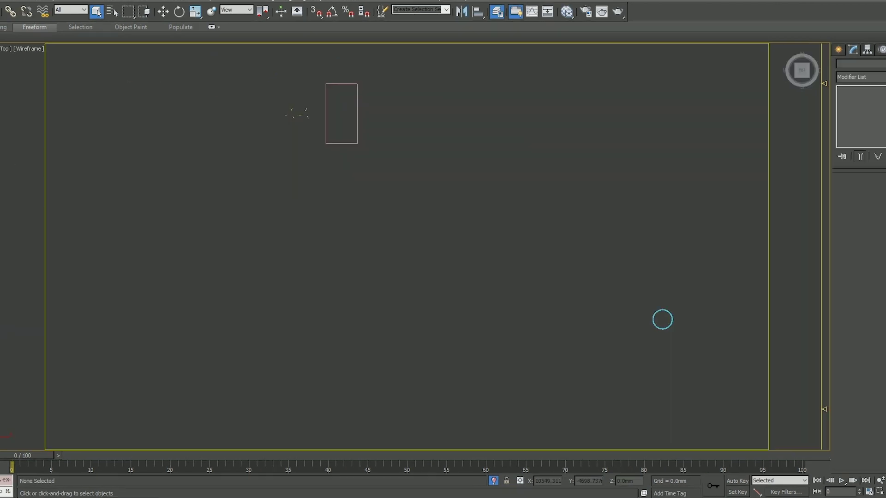
{"action": "key", "text": "shift+l"}
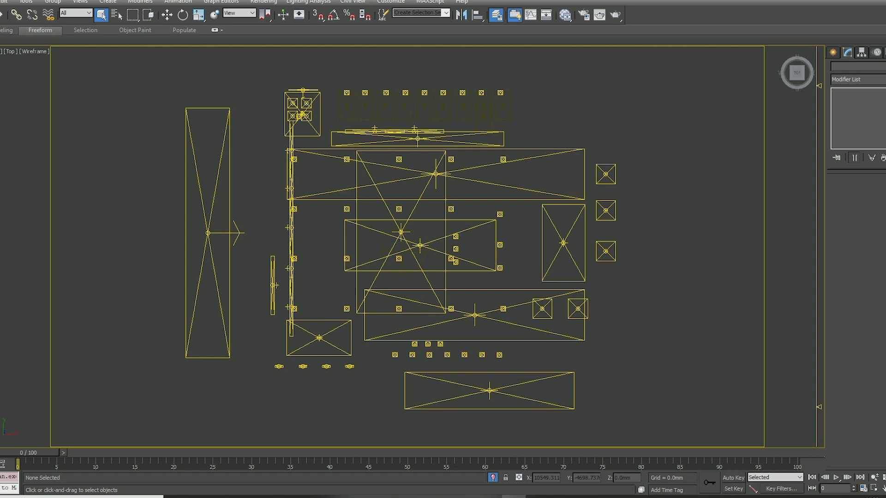
Toggle the visibility categories to view the geometry without lights, and bring the lights back together with the geometry.
{"action": "key", "text": "shift+g"}
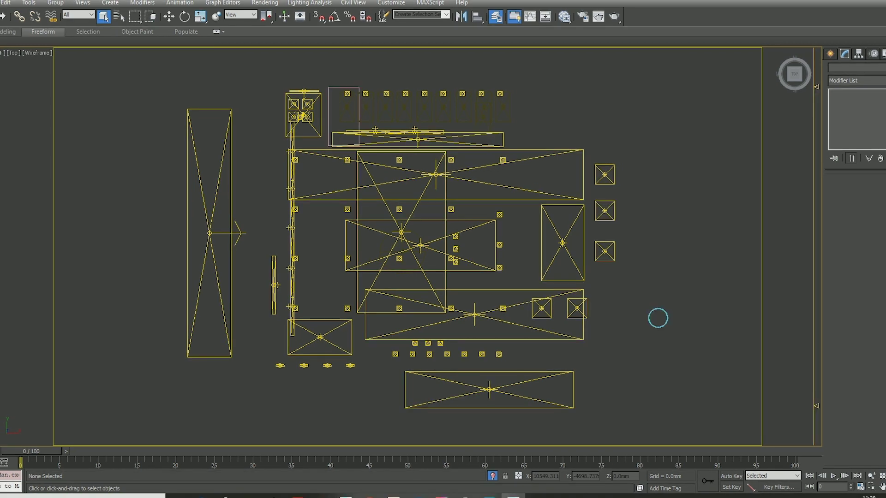
{"action": "key", "text": "shift+l"}
{"action": "key", "text": "shift+g"}
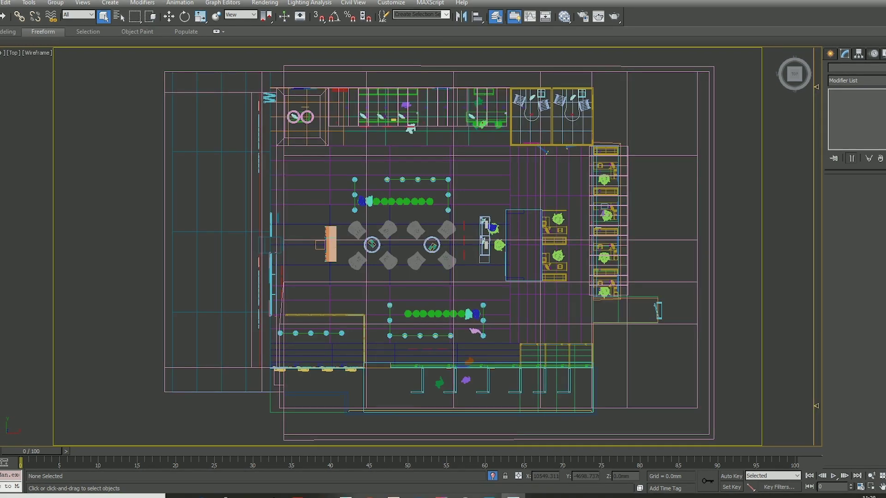
{"action": "key", "text": "shift+g"}
{"action": "key", "text": "shift+l"}
{"action": "key", "text": "shift+g"}
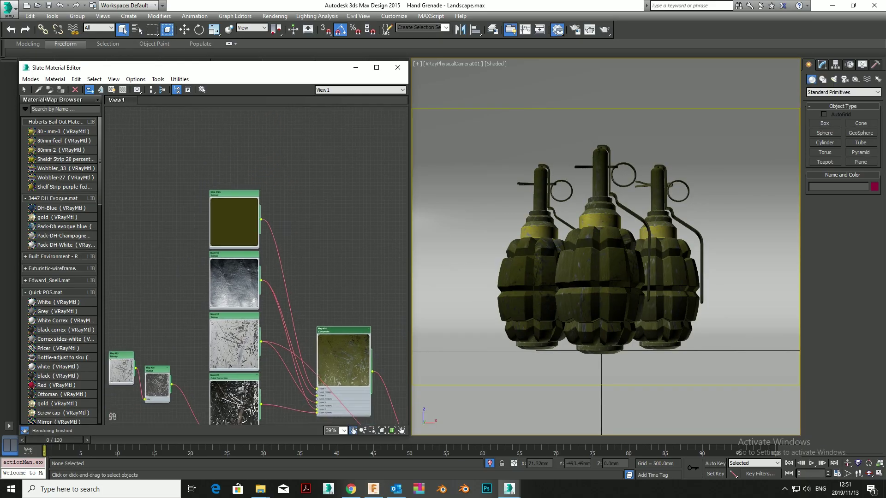
Render the grenade's Composite map as a single 1024 × 1024 image, saved to file as grenade map.jpg.
{"action": "middle_click_drag", "start_coordinate": [229, 278], "coordinate": [207, 189]}
{"action": "scroll", "coordinate": [266, 252], "scroll_direction": "up", "scroll_amount": 4}
{"action": "scroll", "coordinate": [265, 252], "scroll_direction": "down", "scroll_amount": 3}
{"action": "middle_click_drag", "start_coordinate": [208, 258], "coordinate": [312, 345]}
{"action": "middle_click_drag", "start_coordinate": [369, 222], "coordinate": [318, 300]}
{"action": "scroll", "coordinate": [318, 300], "scroll_direction": "down", "scroll_amount": 1}
{"action": "right_click", "coordinate": [319, 300]}
{"action": "left_click", "coordinate": [343, 319]}
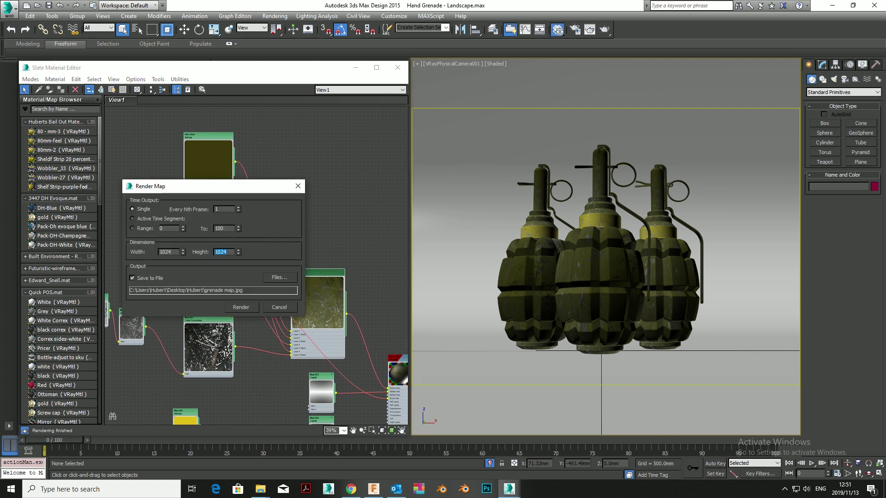
{"action": "left_click", "coordinate": [241, 307]}
{"action": "left_click", "coordinate": [420, 254]}
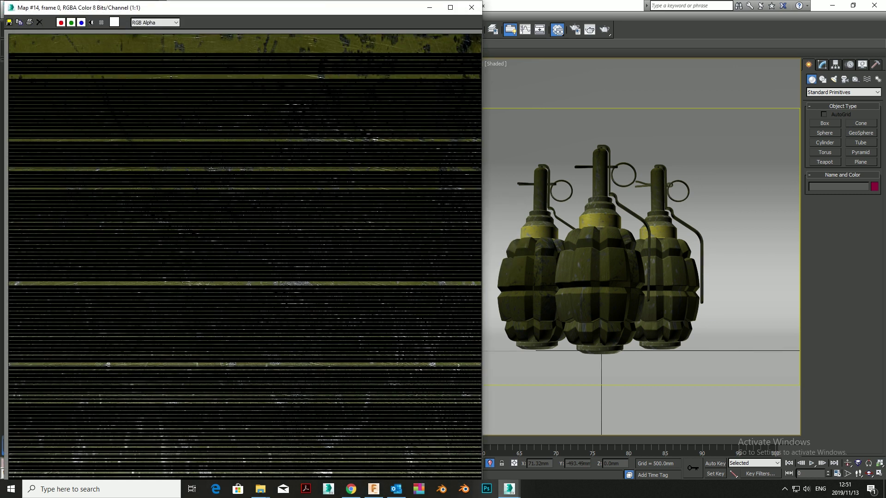
{"action": "scroll", "coordinate": [245, 259], "scroll_direction": "down", "scroll_amount": 1}
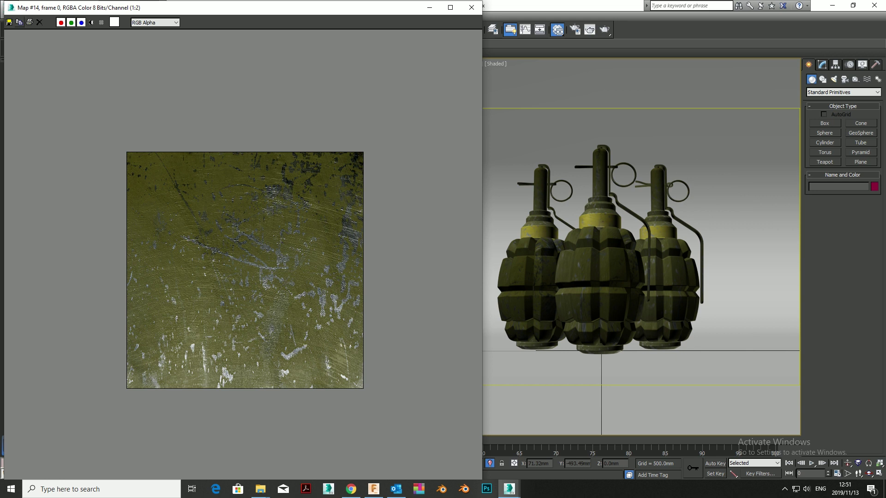
Save the rendered map image over the existing grenade map.jpg with the default JPEG settings.
{"action": "left_click", "coordinate": [9, 22]}
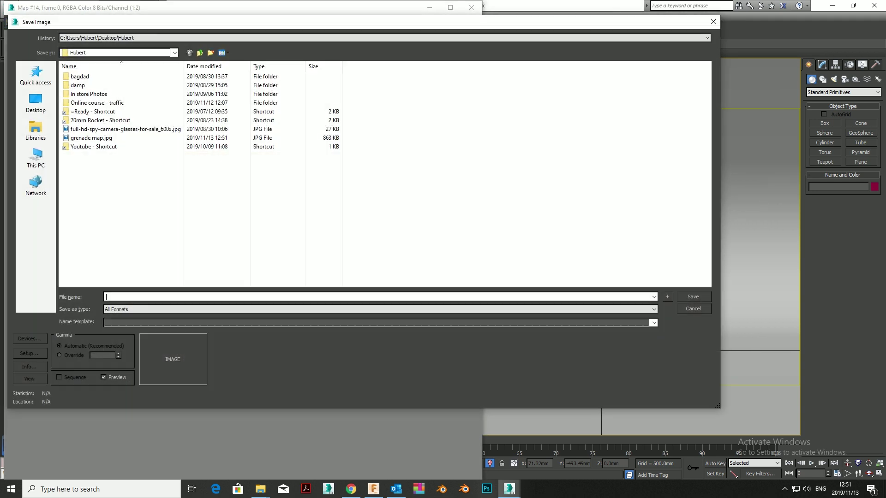
{"action": "left_click", "coordinate": [93, 138]}
{"action": "key", "text": "Return"}
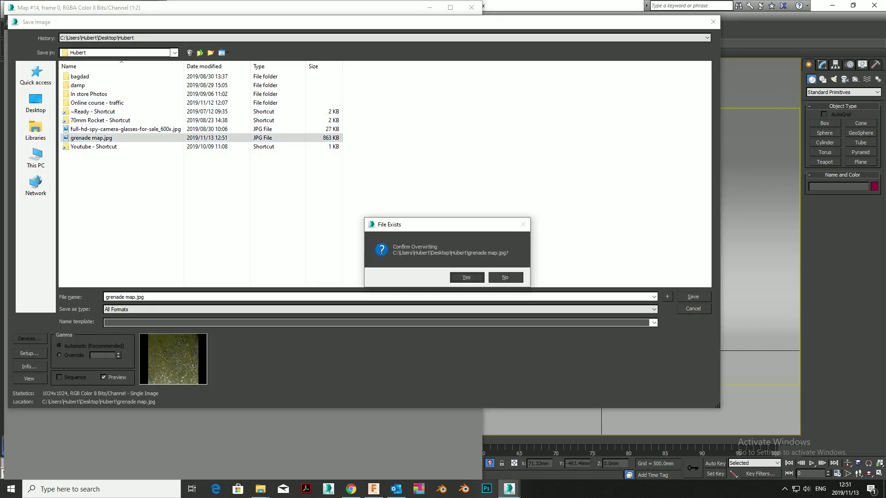
{"action": "key", "text": "Return"}
{"action": "key", "text": "Return"}
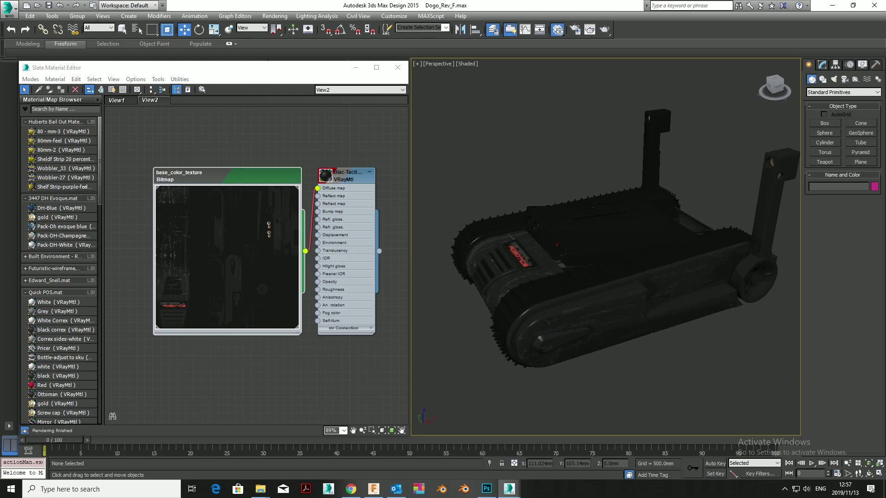
Show the parameters of the base_color_texture bitmap and open its source file Dogo_Tactical_Robot.psd in the image editor.
{"action": "middle_click_drag", "start_coordinate": [600, 254], "coordinate": [559, 275], "text": "alt"}
{"action": "right_click", "coordinate": [235, 176]}
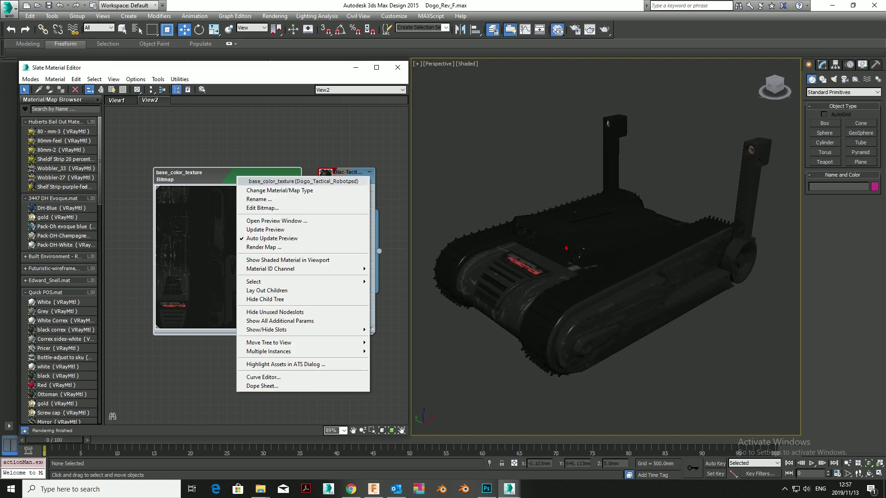
{"action": "left_click", "coordinate": [264, 190]}
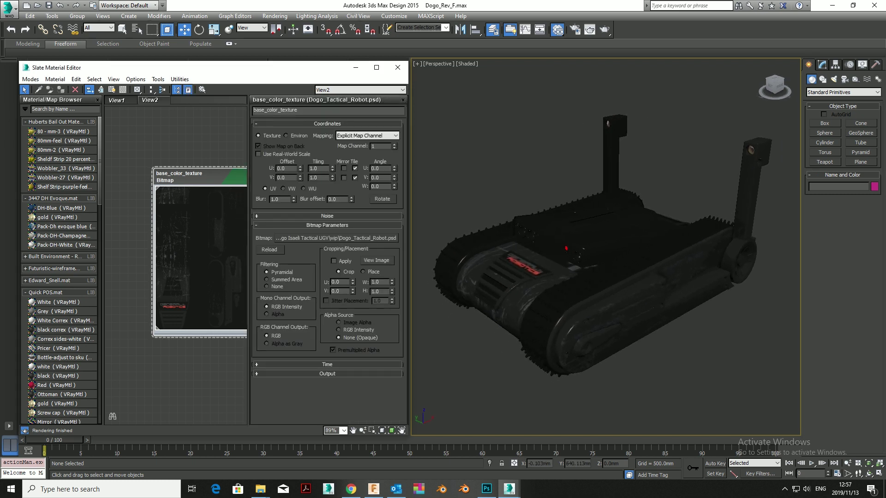
{"action": "right_click", "coordinate": [330, 238]}
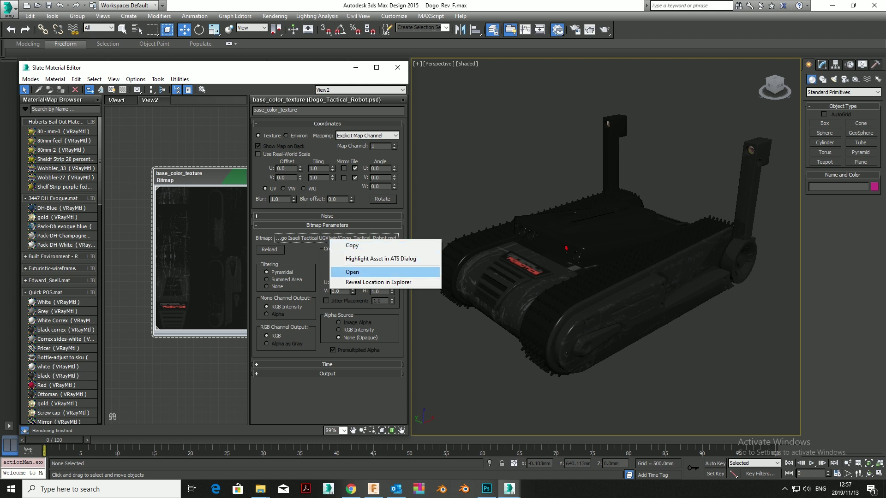
{"action": "left_click", "coordinate": [352, 272]}
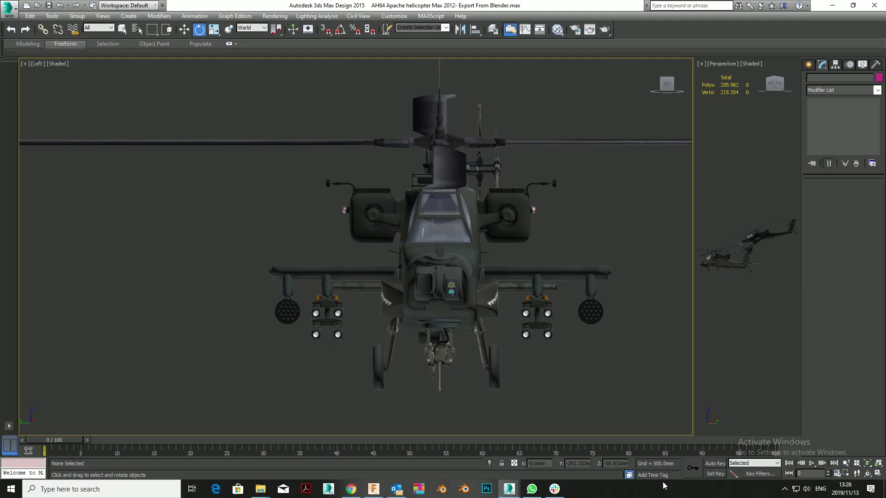
{"action": "scroll", "coordinate": [355, 229], "scroll_direction": "down", "scroll_amount": 5}
{"action": "middle_click_drag", "start_coordinate": [314, 210], "coordinate": [361, 257]}
{"action": "scroll", "coordinate": [360, 256], "scroll_direction": "up", "scroll_amount": 2}
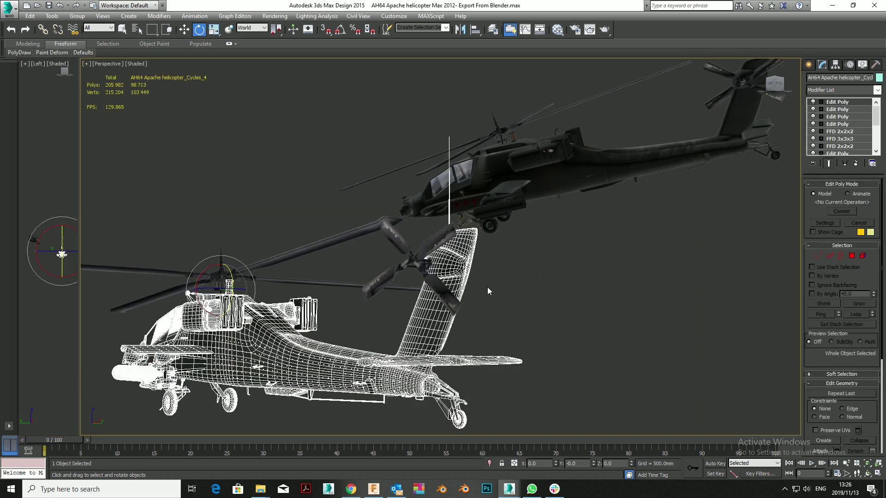
{"action": "right_click", "coordinate": [450, 276]}
{"action": "mouse_move", "coordinate": [492, 367]}
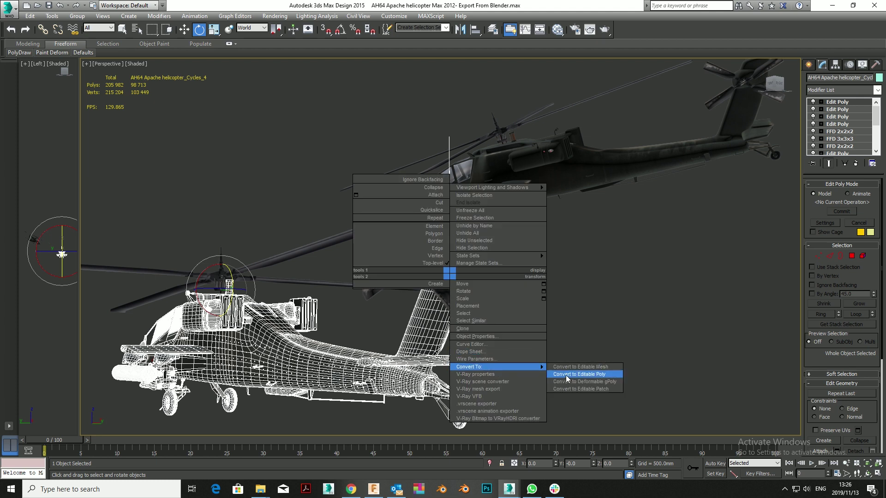
{"action": "left_click", "coordinate": [717, 249]}
Collapse the entire modifier stack of the selected Apache helicopter body.
{"action": "right_click", "coordinate": [833, 104]}
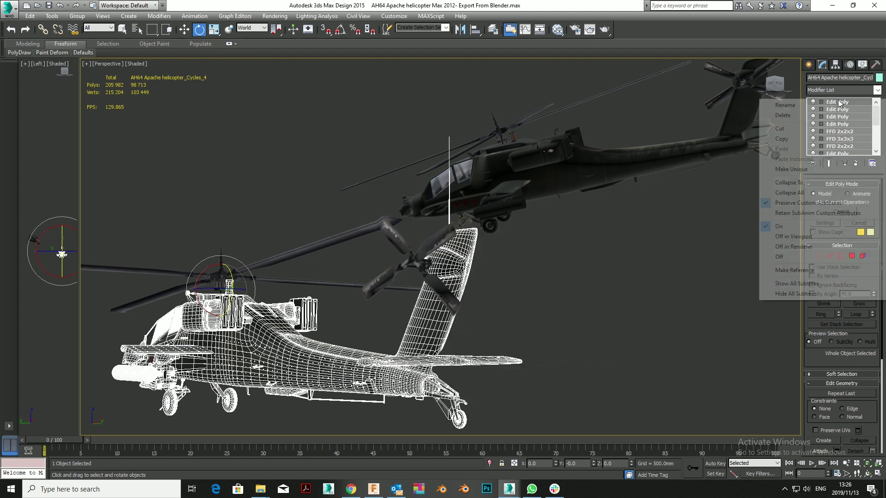
{"action": "left_click", "coordinate": [790, 192]}
{"action": "left_click", "coordinate": [485, 282]}
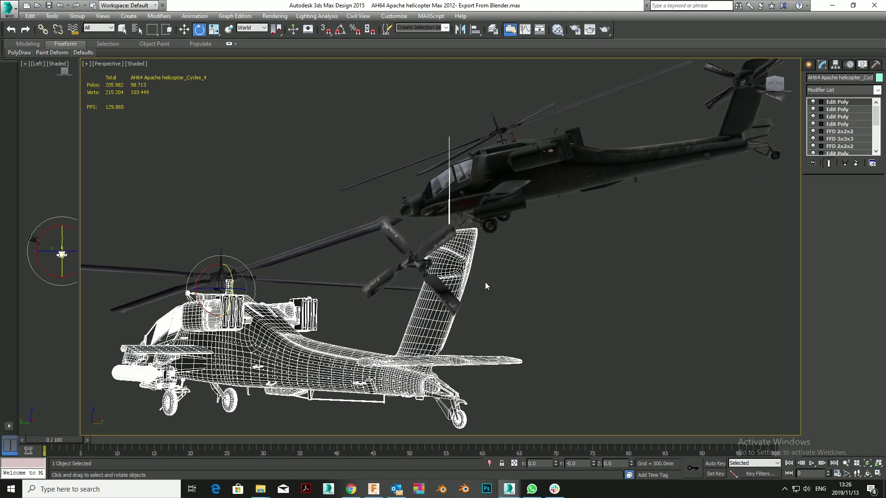
{"action": "left_click", "coordinate": [588, 155]}
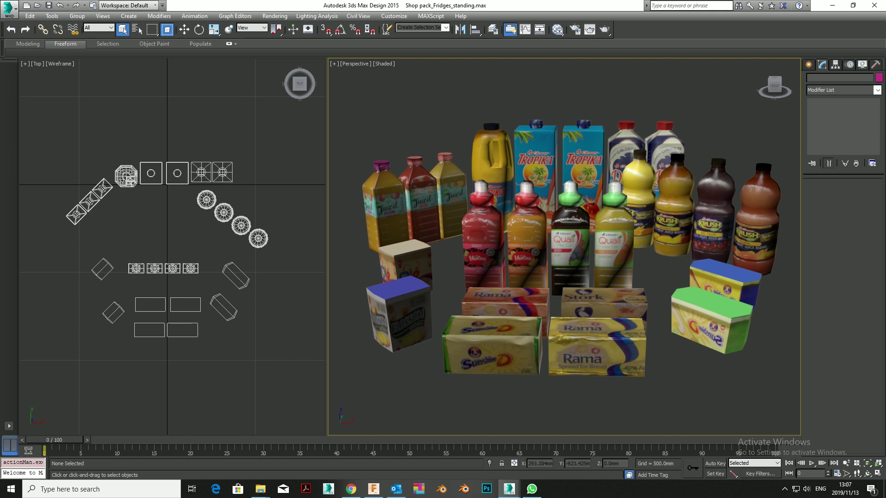
Select all the shop products and rename them with the base name "stroe product" and sequential numbering.
{"action": "left_click_drag", "start_coordinate": [382, 116], "coordinate": [787, 385]}
{"action": "left_click", "coordinate": [51, 16]}
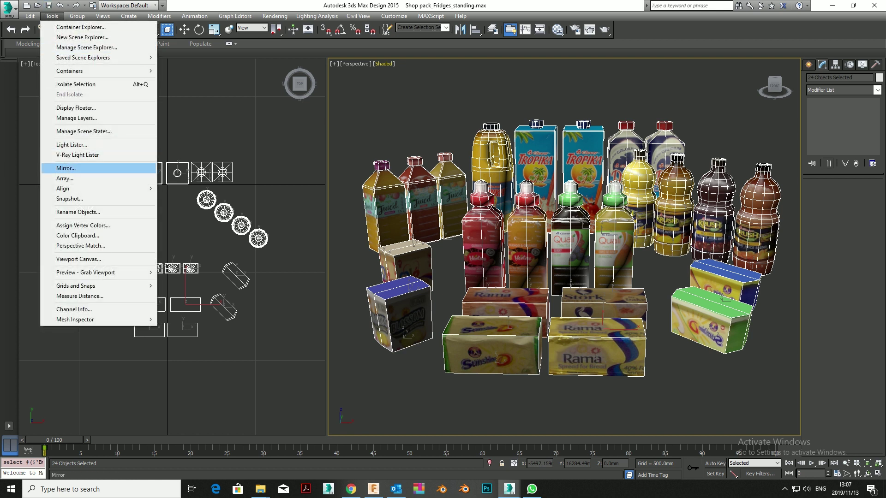
{"action": "left_click", "coordinate": [77, 211]}
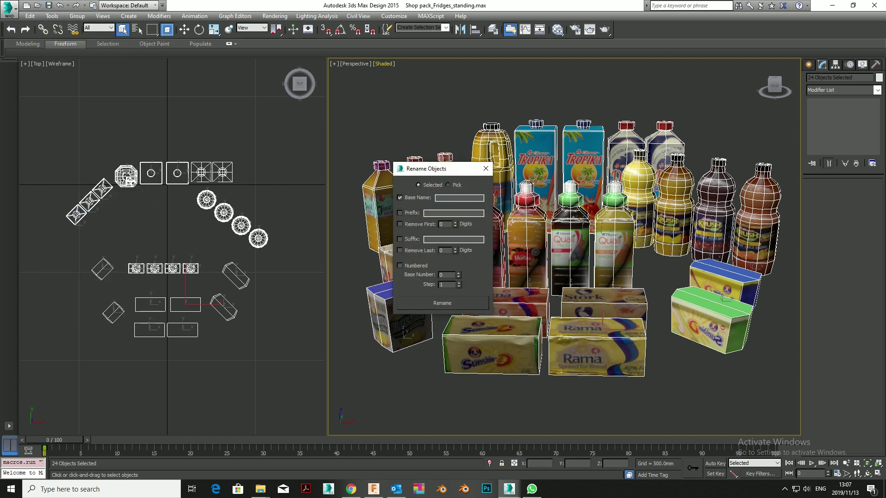
{"action": "left_click", "coordinate": [213, 226]}
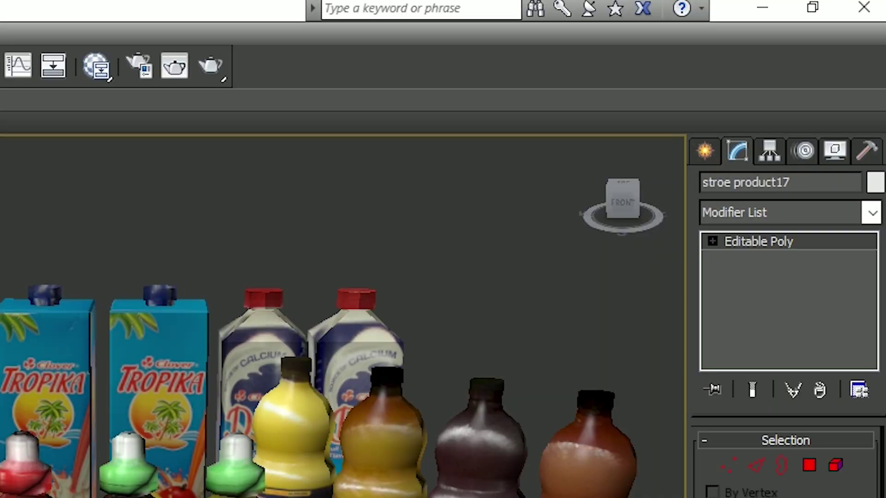
{"action": "left_click", "coordinate": [158, 351]}
{"action": "left_click", "coordinate": [357, 333]}
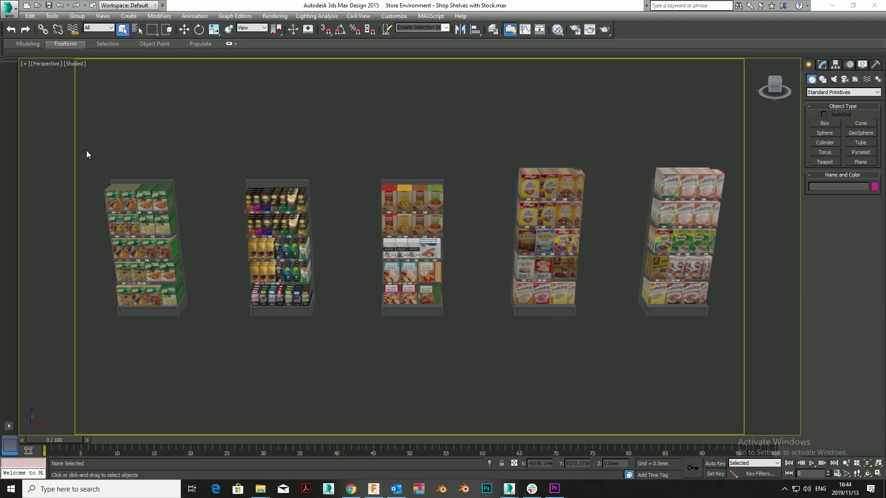
Select all shelves and products and save them as a named selection set called "all Stock".
{"action": "left_click_drag", "start_coordinate": [86, 150], "coordinate": [687, 306]}
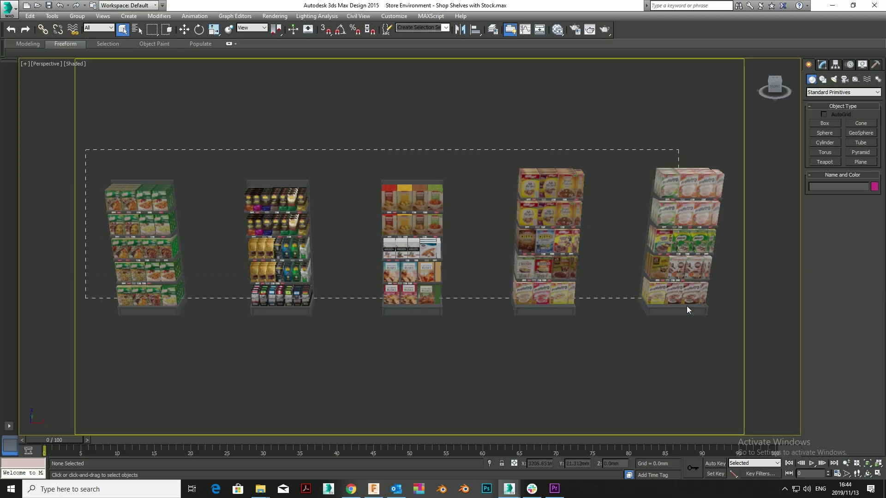
{"action": "left_click_drag", "start_coordinate": [733, 337], "coordinate": [734, 340]}
{"action": "left_click", "coordinate": [414, 29]}
{"action": "type", "text": "all S"}
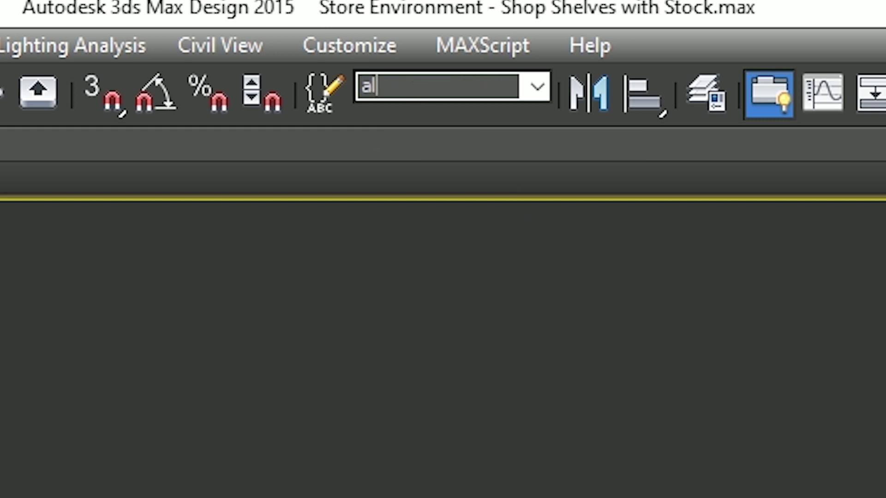
{"action": "type", "text": "tock"}
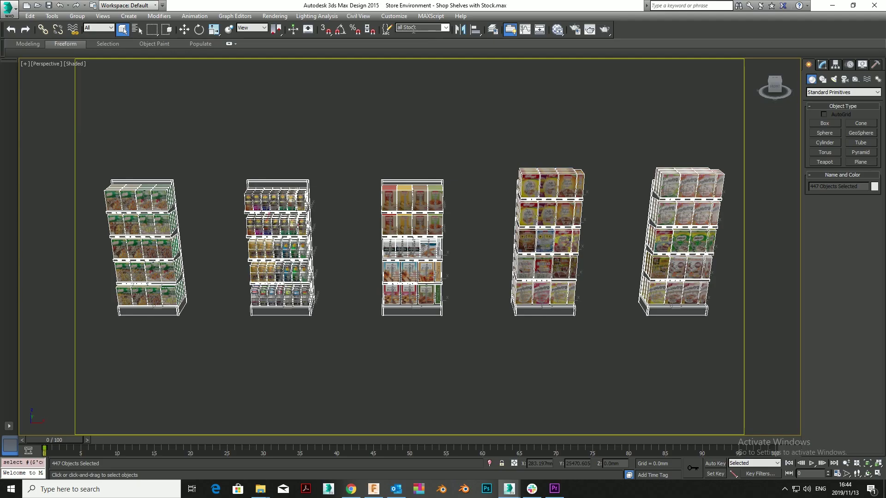
Remove the five shelf units from the selection and save the remaining products as the selection set "product only".
{"action": "left_click_drag", "start_coordinate": [709, 362], "coordinate": [112, 312], "text": "alt"}
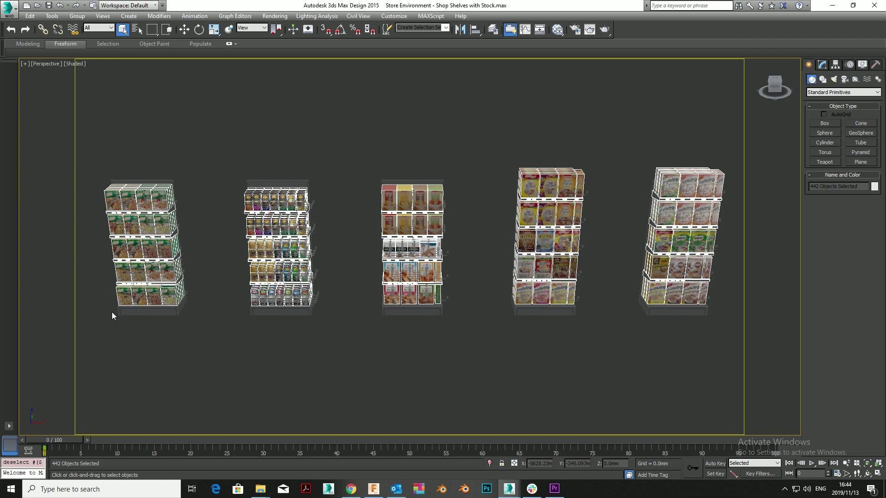
{"action": "left_click", "coordinate": [410, 28]}
{"action": "type", "text": "pro"}
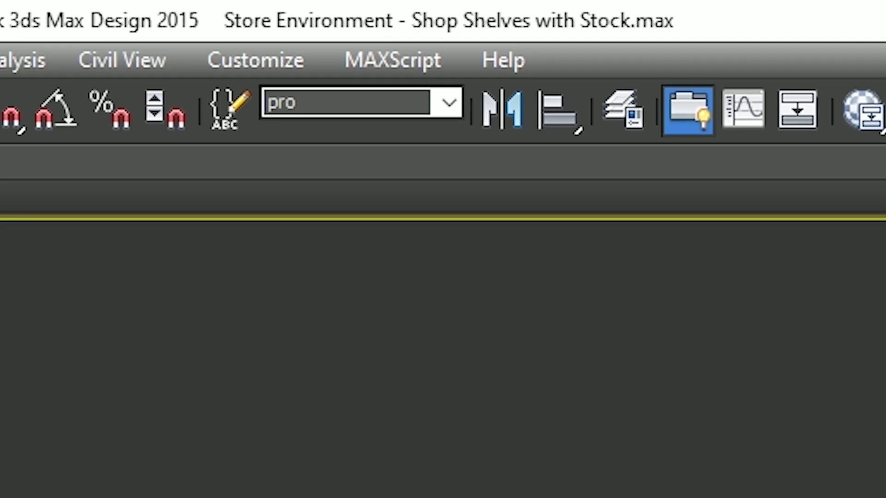
{"action": "type", "text": "duct only"}
{"action": "key", "text": "Return"}
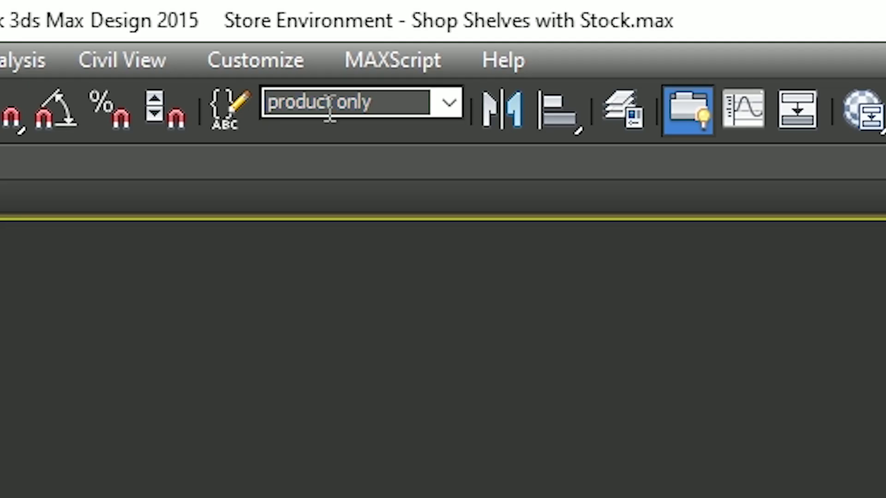
Select only the five shelf units, save them as the selection set "shelves only", and clear the selection.
{"action": "left_click_drag", "start_coordinate": [88, 148], "coordinate": [454, 96]}
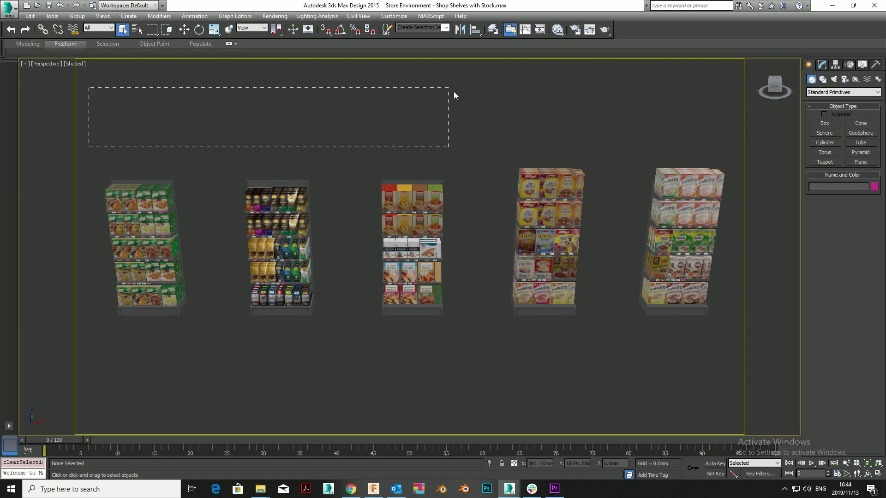
{"action": "left_click_drag", "start_coordinate": [99, 313], "coordinate": [100, 313]}
{"action": "left_click", "coordinate": [418, 28]}
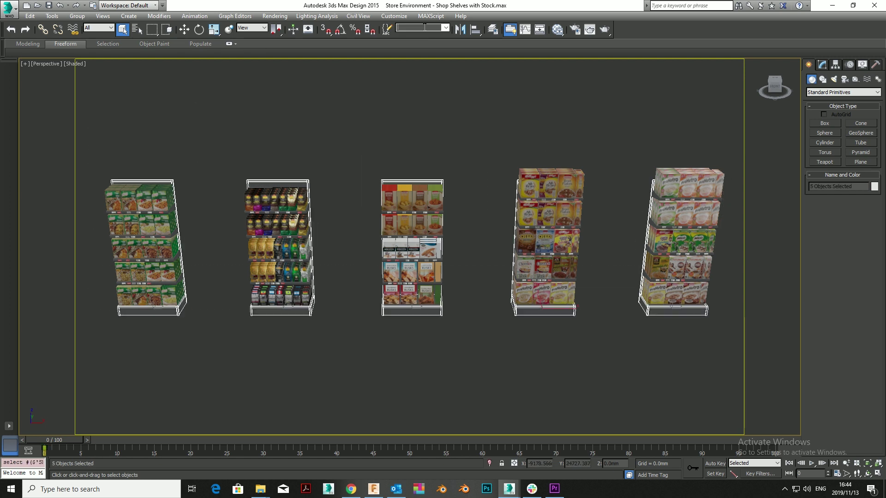
{"action": "type", "text": "shelves only"}
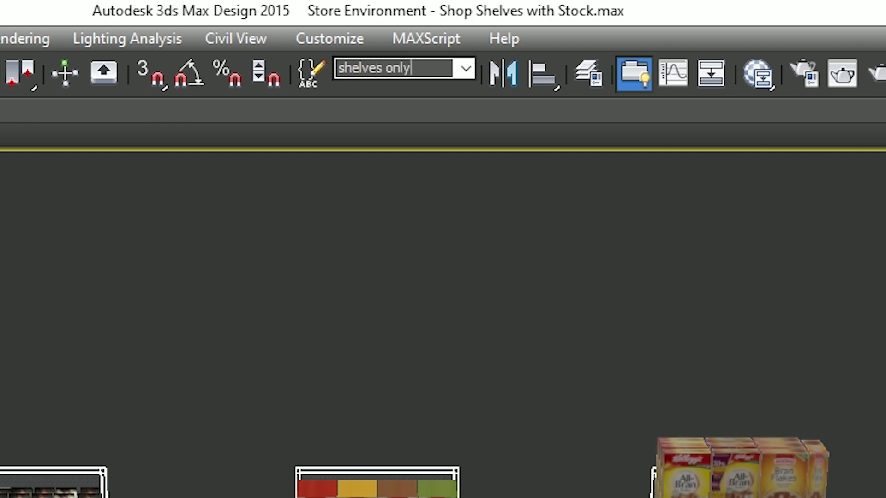
{"action": "key", "text": "Return"}
{"action": "left_click", "coordinate": [436, 68]}
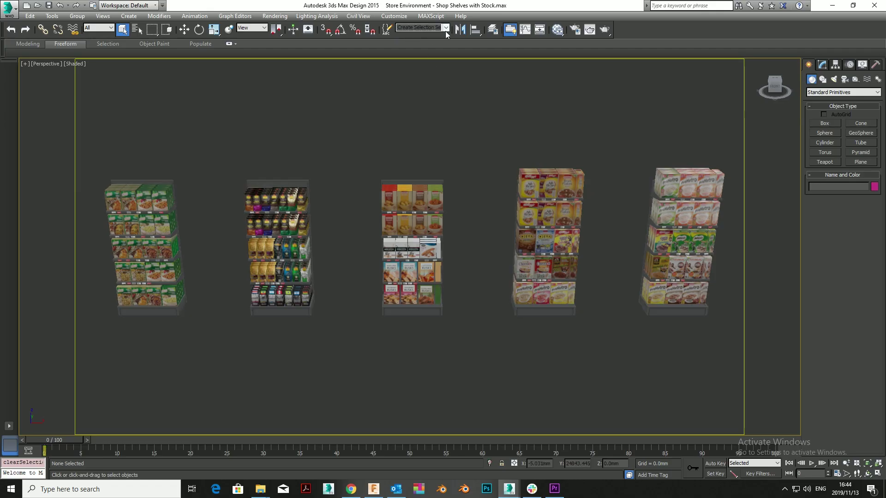
Recall the saved selection sets, including "shelves only" and "product only", in turn and clear the selection.
{"action": "left_click", "coordinate": [445, 29]}
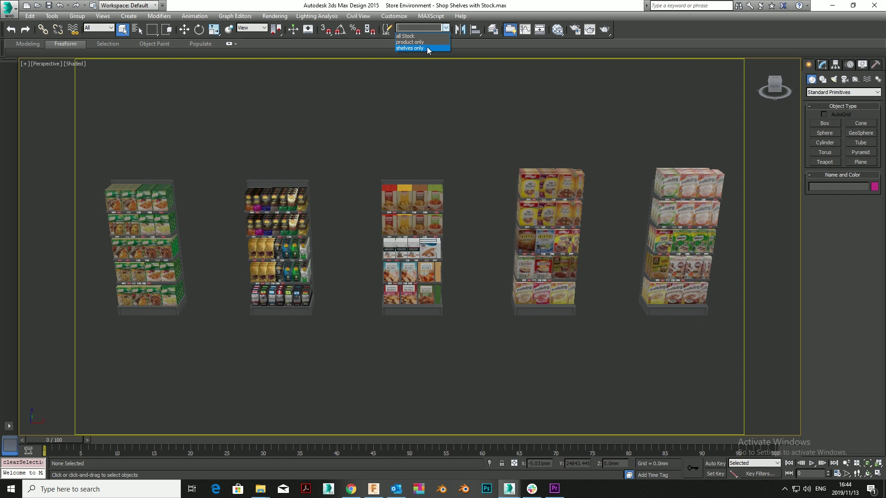
{"action": "left_click", "coordinate": [427, 46]}
{"action": "left_click", "coordinate": [446, 27]}
{"action": "left_click", "coordinate": [428, 36]}
{"action": "left_click", "coordinate": [447, 28]}
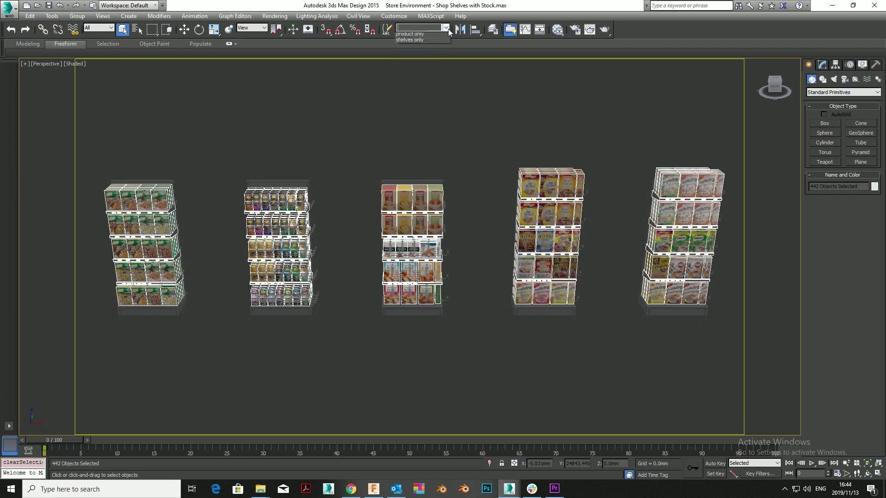
{"action": "left_click", "coordinate": [436, 35]}
{"action": "left_click", "coordinate": [430, 146]}
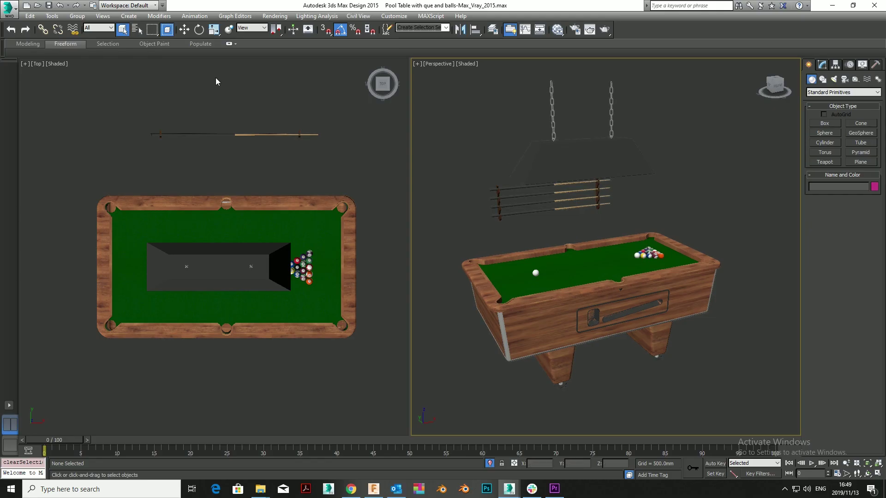
Switch to crossing selection, try region selections across the pool table in the perspective view, and clear the selection.
{"action": "left_click", "coordinate": [167, 30]}
{"action": "left_click_drag", "start_coordinate": [613, 208], "coordinate": [729, 293]}
{"action": "left_click", "coordinate": [714, 238]}
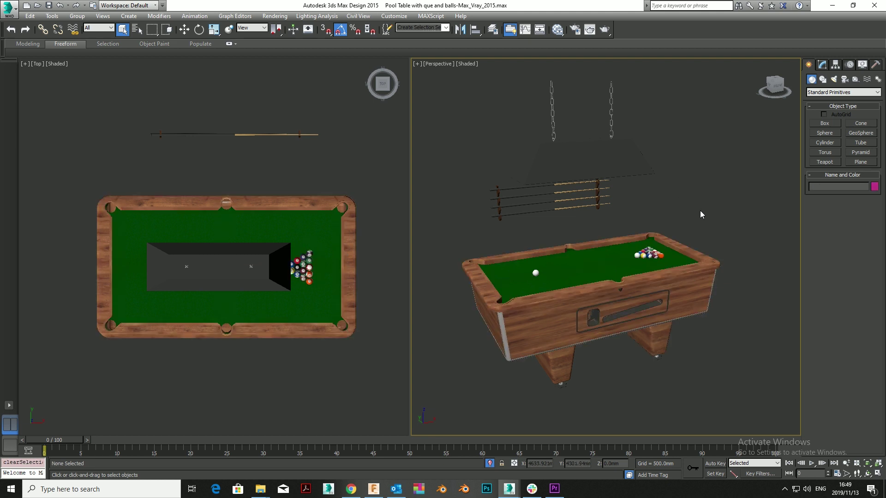
{"action": "left_click_drag", "start_coordinate": [699, 209], "coordinate": [512, 277]}
{"action": "left_click", "coordinate": [728, 193]}
{"action": "left_click_drag", "start_coordinate": [700, 173], "coordinate": [488, 257]}
{"action": "key", "text": "ctrl+d"}
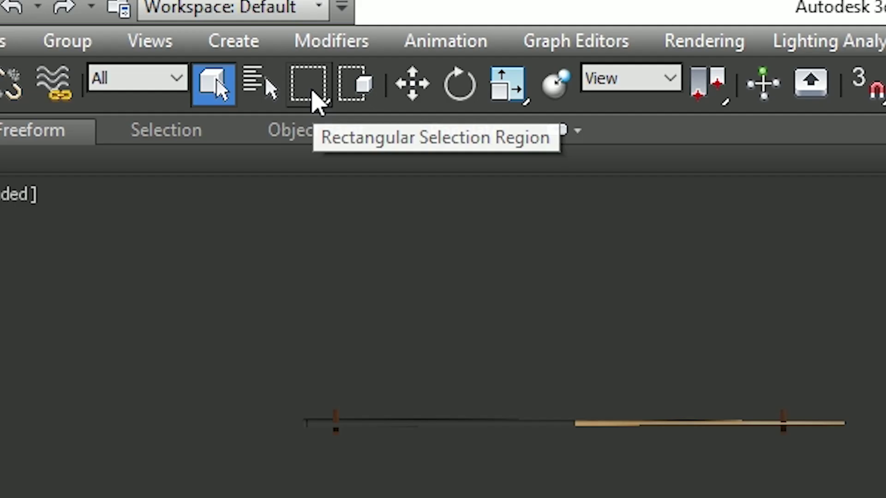
Switch to window selection, region-select the balls and then the cues with the lamp chains in the perspective view, and deselect.
{"action": "left_click", "coordinate": [158, 31]}
{"action": "left_click", "coordinate": [347, 88]}
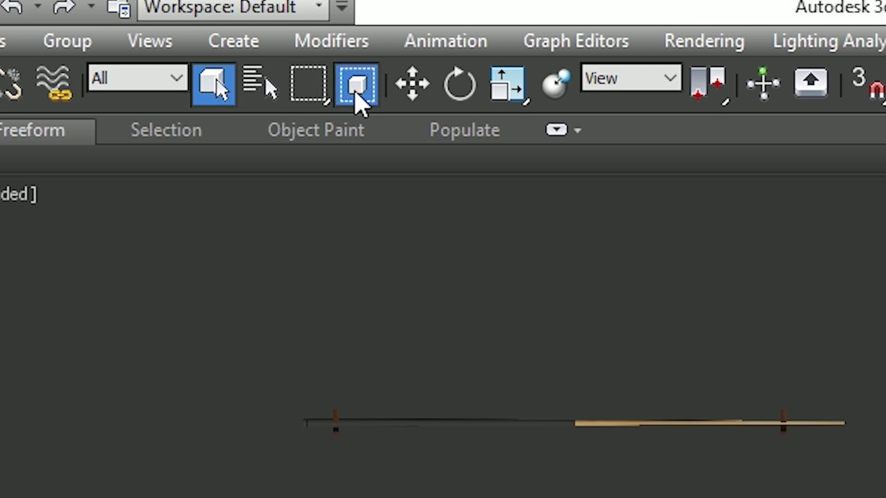
{"action": "left_click_drag", "start_coordinate": [615, 214], "coordinate": [753, 299]}
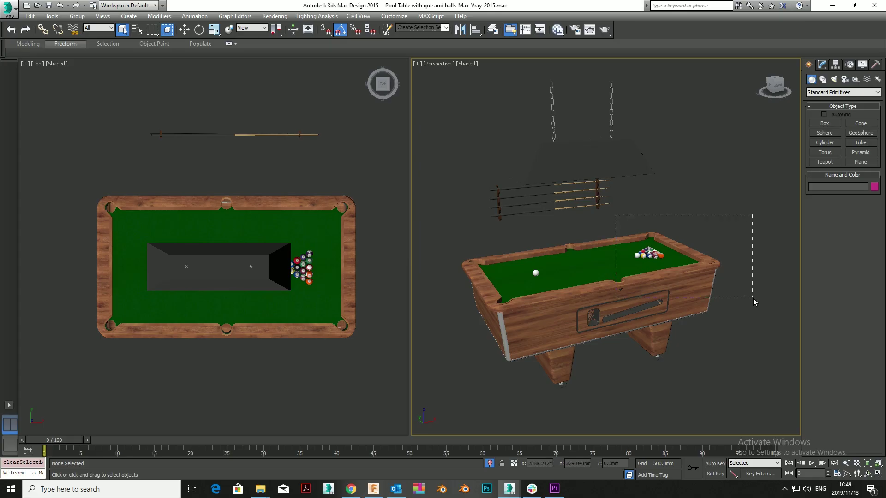
{"action": "left_click", "coordinate": [448, 145]}
{"action": "left_click_drag", "start_coordinate": [560, 305], "coordinate": [561, 304]}
{"action": "left_click", "coordinate": [457, 132]}
{"action": "left_click_drag", "start_coordinate": [627, 271], "coordinate": [626, 270]}
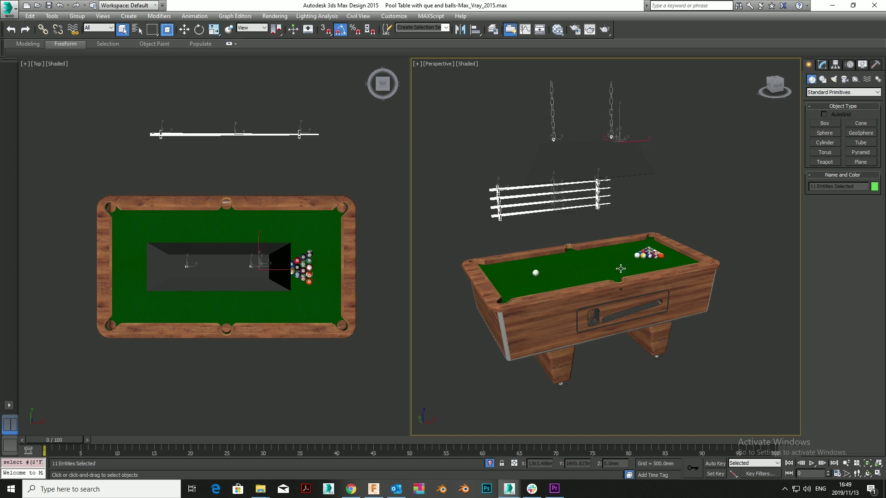
{"action": "left_click", "coordinate": [492, 128]}
Window-select the racked balls, the balls together with the lamp, and the cue rack in the Top view.
{"action": "left_click_drag", "start_coordinate": [247, 174], "coordinate": [351, 340]}
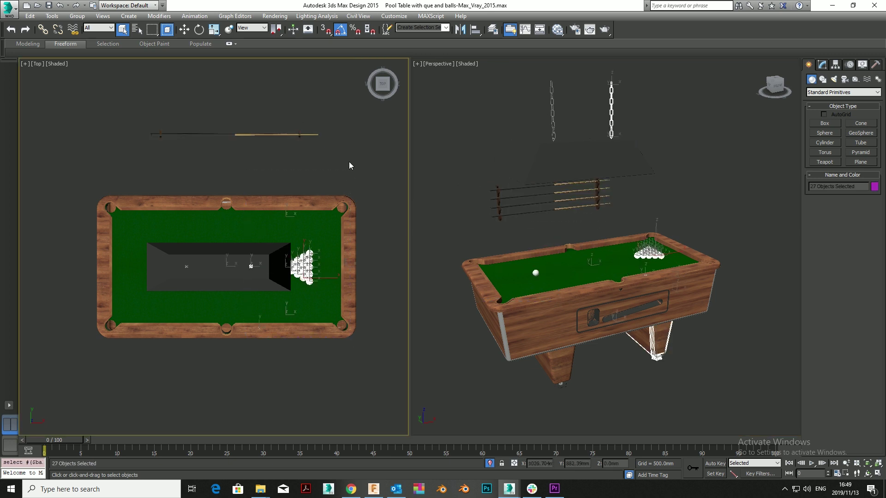
{"action": "left_click", "coordinate": [349, 162]}
{"action": "left_click_drag", "start_coordinate": [328, 298], "coordinate": [328, 298]}
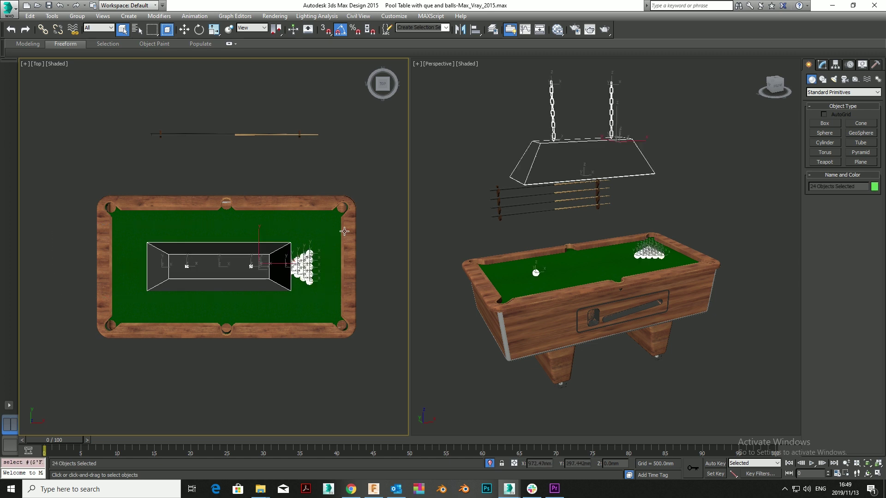
{"action": "left_click", "coordinate": [366, 216]}
{"action": "left_click_drag", "start_coordinate": [133, 105], "coordinate": [382, 161]}
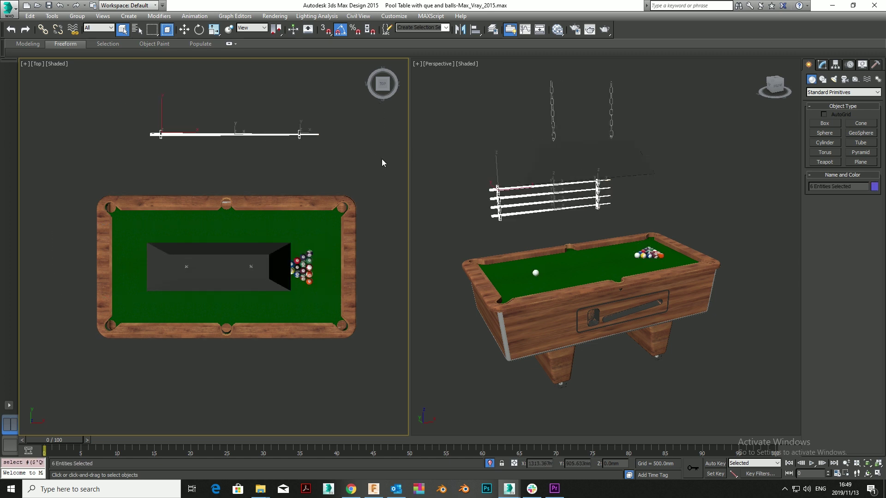
{"action": "left_click_drag", "start_coordinate": [118, 93], "coordinate": [384, 234]}
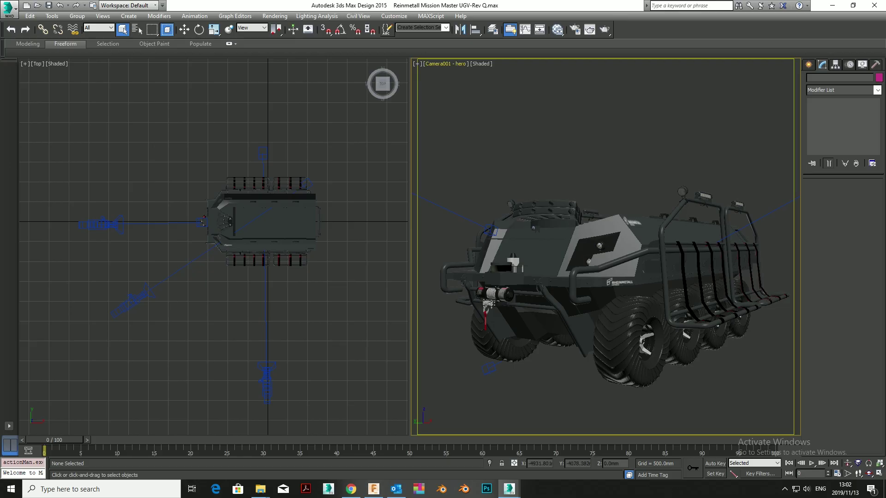
Open Batch Render and add a view named "hero".
{"action": "left_click", "coordinate": [275, 15]}
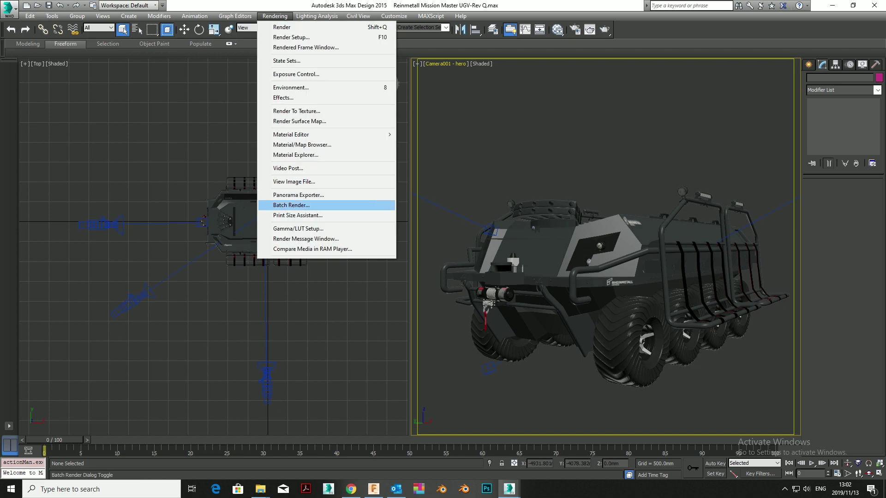
{"action": "left_click", "coordinate": [277, 205]}
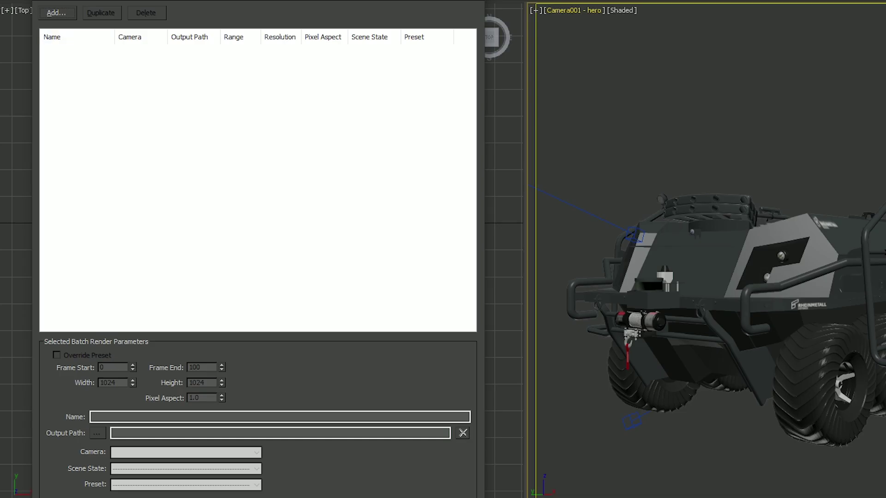
{"action": "left_click", "coordinate": [56, 12]}
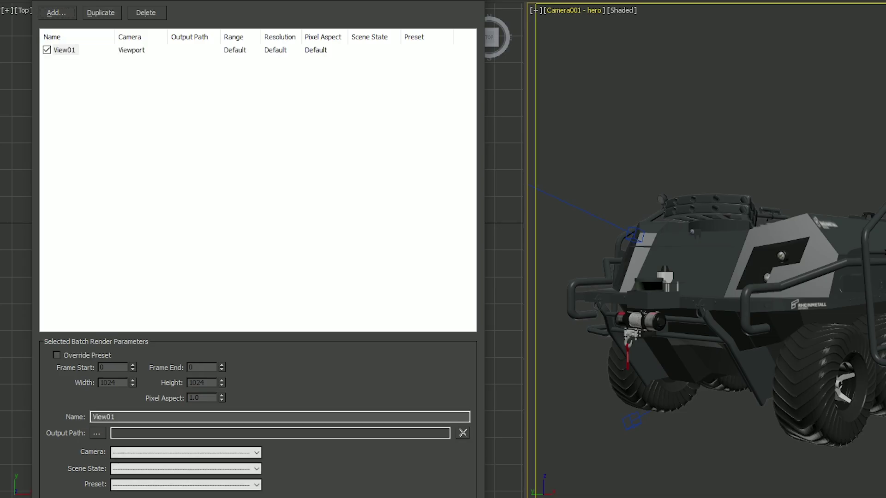
{"action": "double_click", "coordinate": [104, 417]}
{"action": "type", "text": "h"}
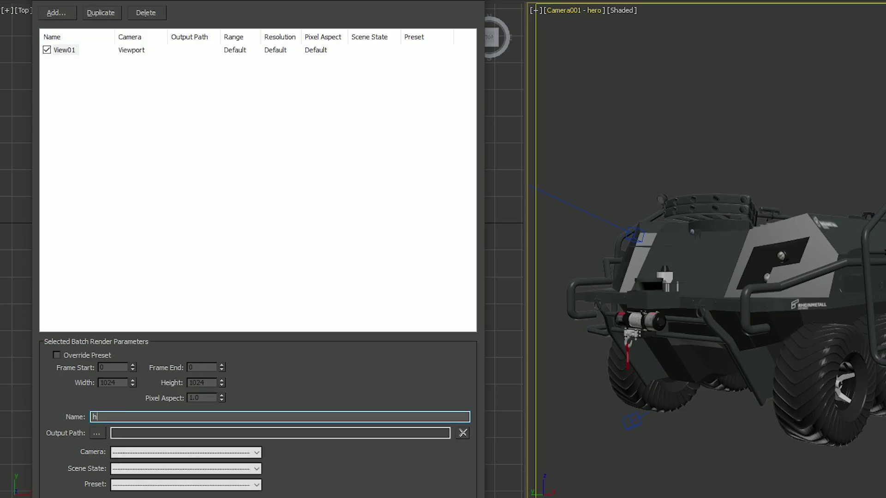
{"action": "type", "text": "ero"}
Assign the camera "Camera001 - hero" to the hero view and set its output file to hero.jpg in a Desktop folder.
{"action": "left_click", "coordinate": [185, 452]}
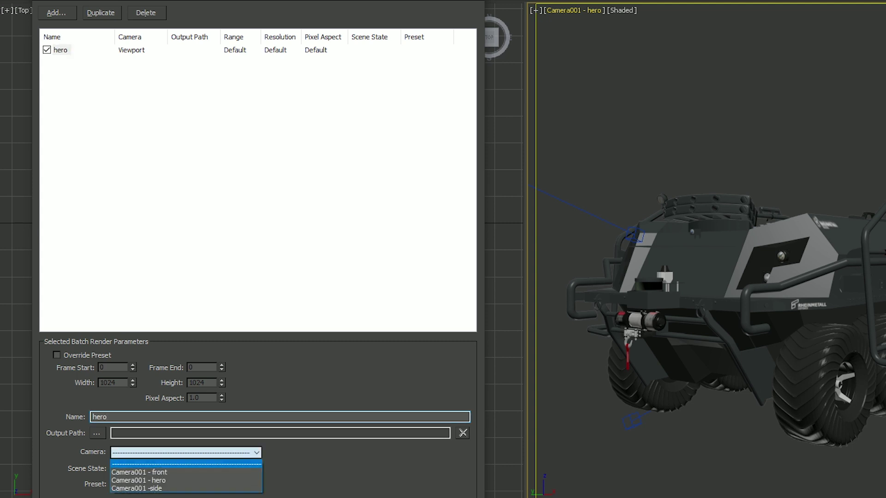
{"action": "left_click", "coordinate": [180, 477]}
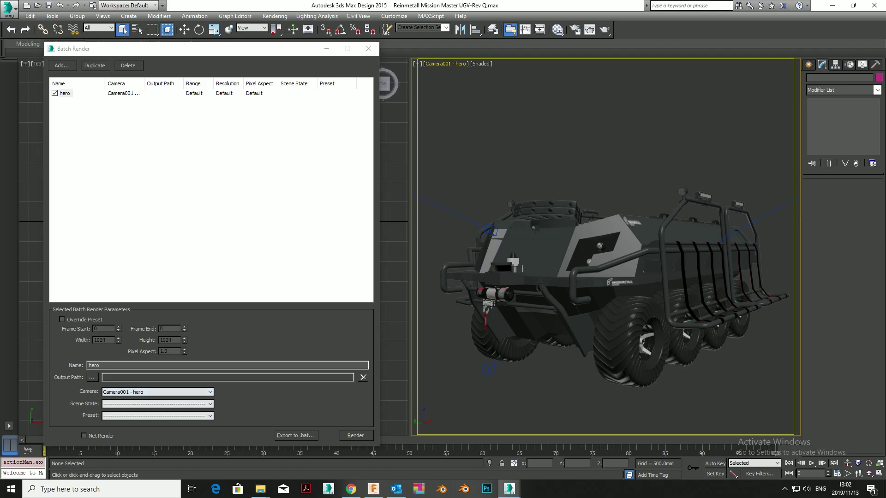
{"action": "left_click", "coordinate": [91, 378]}
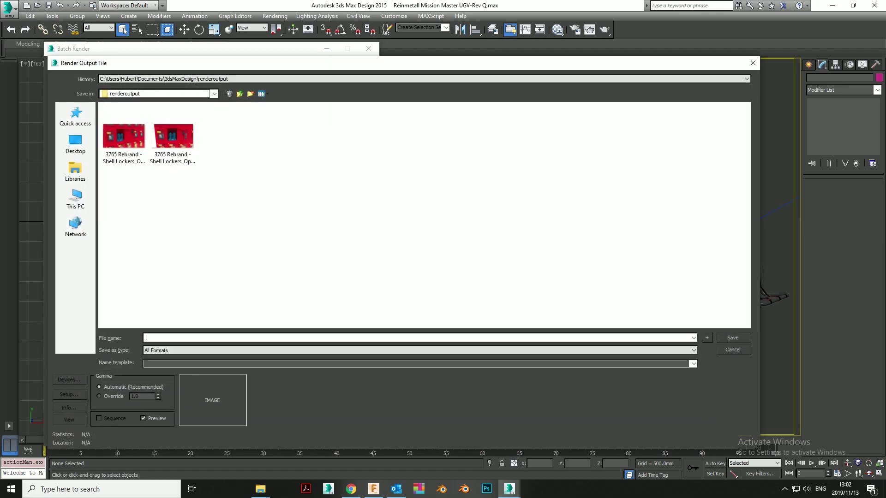
{"action": "left_click", "coordinate": [76, 143]}
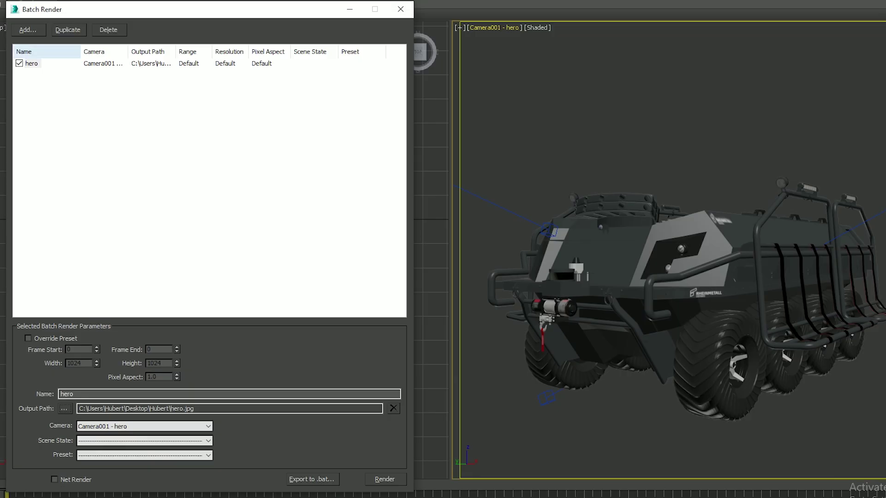
Duplicate the hero view as "side", assign the camera "Camera001 -side", and set the output file to side.jpg.
{"action": "left_click", "coordinate": [94, 65]}
{"action": "double_click", "coordinate": [227, 364]}
{"action": "type", "text": "side"}
{"action": "left_click", "coordinate": [208, 426]}
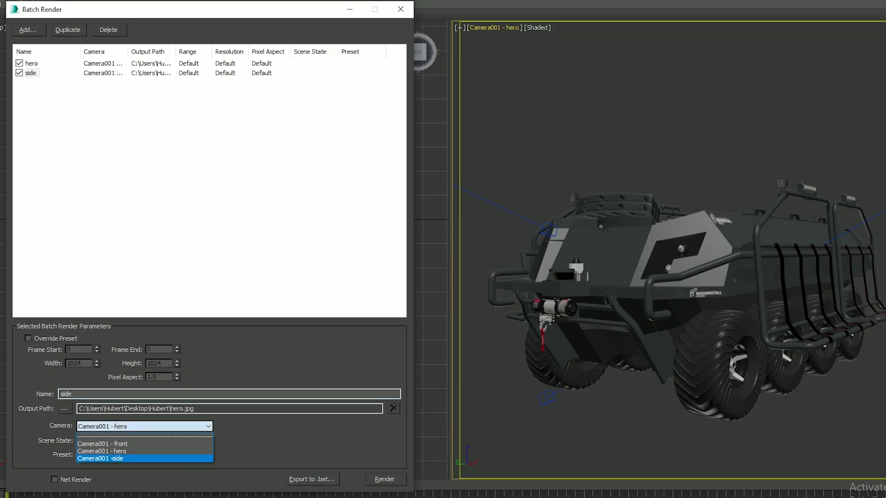
{"action": "left_click", "coordinate": [138, 457]}
{"action": "left_click", "coordinate": [64, 409]}
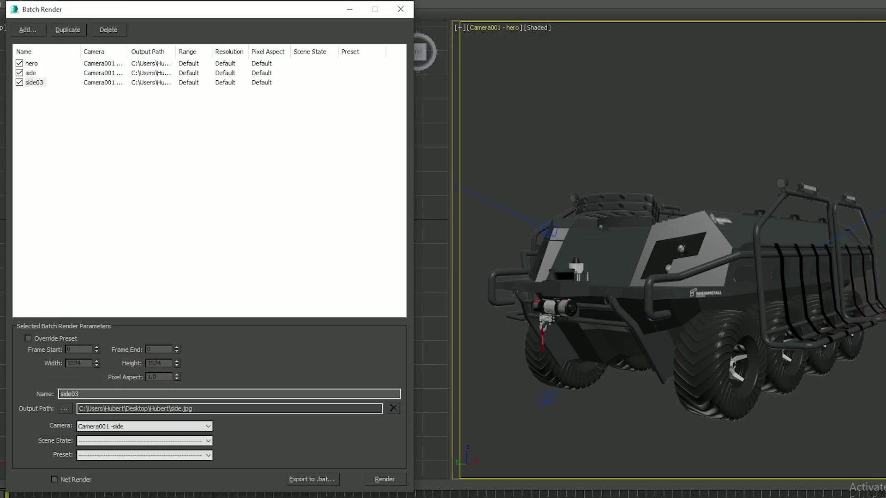
Duplicate the side view, rename the copy "front", assign the camera "Camera001 - front", and set the output file to front.jpg.
{"action": "left_click", "coordinate": [34, 82]}
{"action": "double_click", "coordinate": [69, 395]}
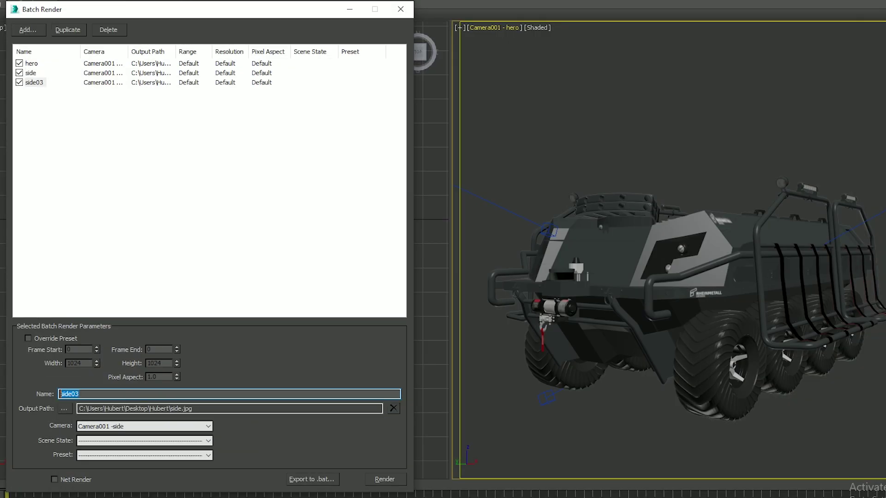
{"action": "type", "text": "front"}
{"action": "key", "text": "Return"}
{"action": "left_click", "coordinate": [208, 427]}
{"action": "left_click", "coordinate": [139, 451]}
{"action": "left_click", "coordinate": [64, 409]}
{"action": "type", "text": "f"}
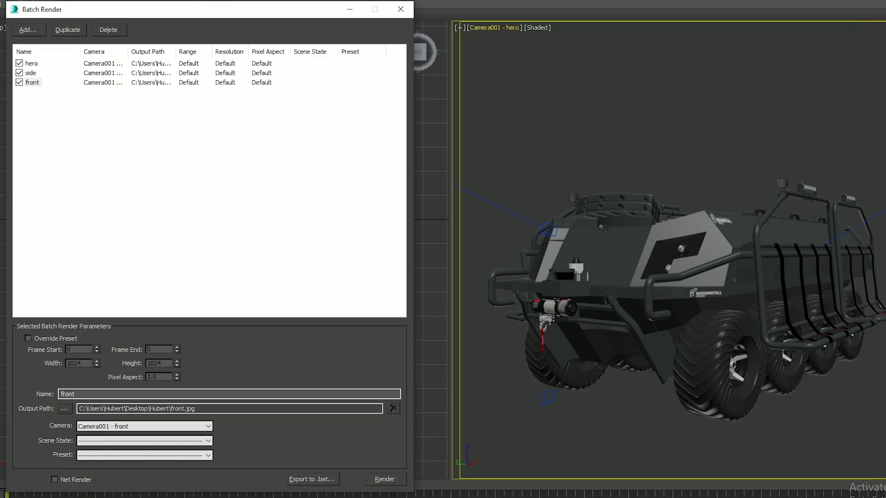
Toggle which of the front, side and hero views are included in the batch render.
{"action": "left_click", "coordinate": [19, 83]}
{"action": "left_click", "coordinate": [18, 73]}
{"action": "left_click", "coordinate": [19, 64]}
{"action": "left_click", "coordinate": [19, 63]}
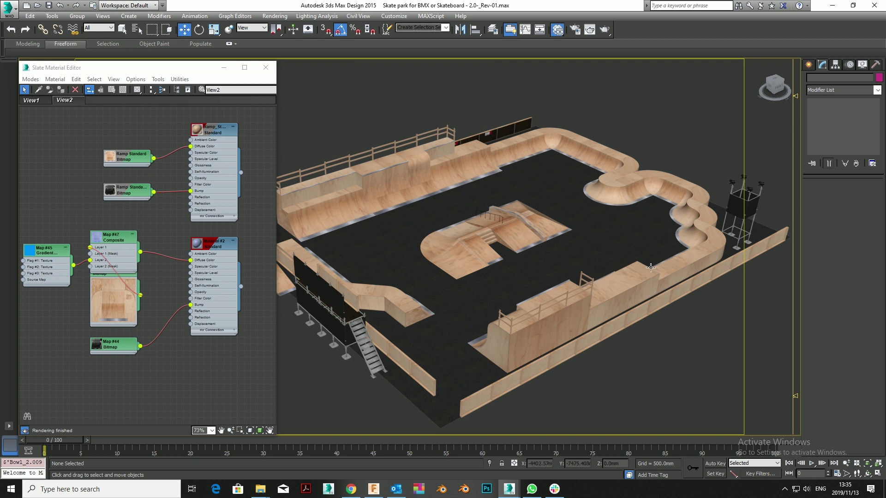
Enable Propagate Materials to Instances and assign the blue composite-mapped material to the straight bowl ramp beside the far corner.
{"action": "middle_click_drag", "start_coordinate": [680, 247], "coordinate": [588, 140], "text": "alt"}
{"action": "left_click", "coordinate": [593, 145]}
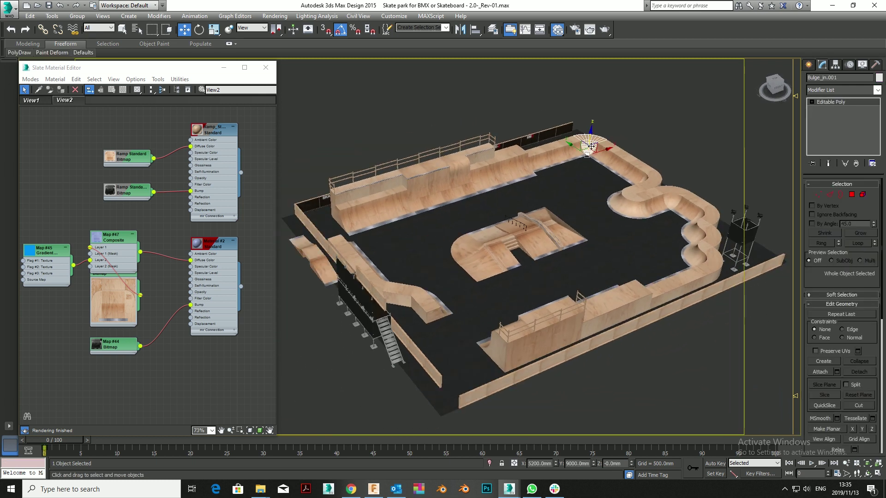
{"action": "key", "text": "z"}
{"action": "scroll", "coordinate": [560, 176], "scroll_direction": "down", "scroll_amount": 7}
{"action": "middle_click_drag", "start_coordinate": [580, 259], "coordinate": [636, 236]}
{"action": "left_click", "coordinate": [661, 134]}
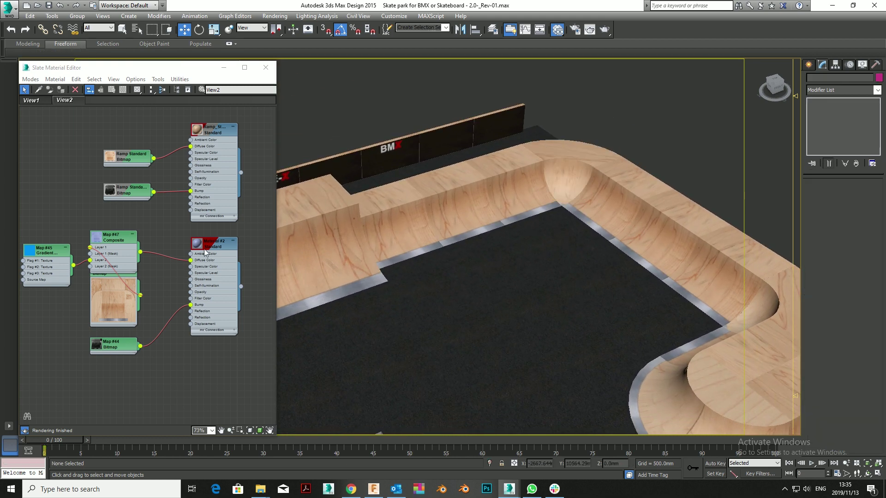
{"action": "left_click", "coordinate": [136, 79]}
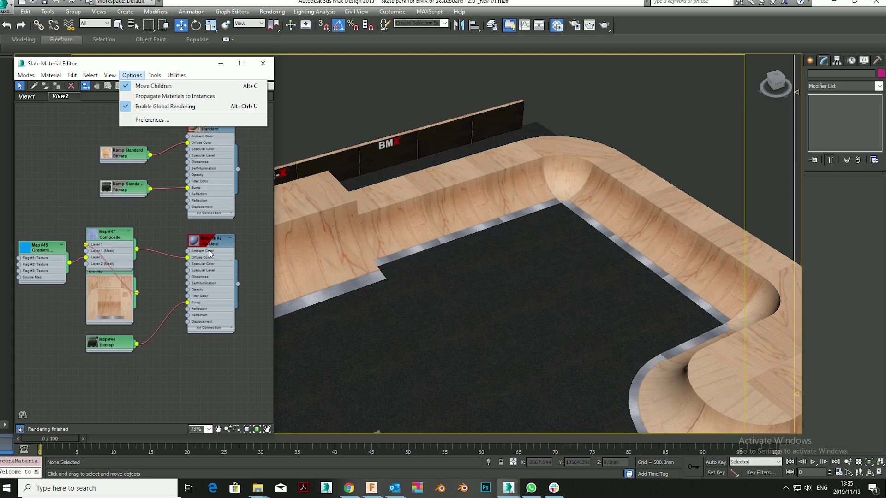
{"action": "left_click", "coordinate": [410, 490]}
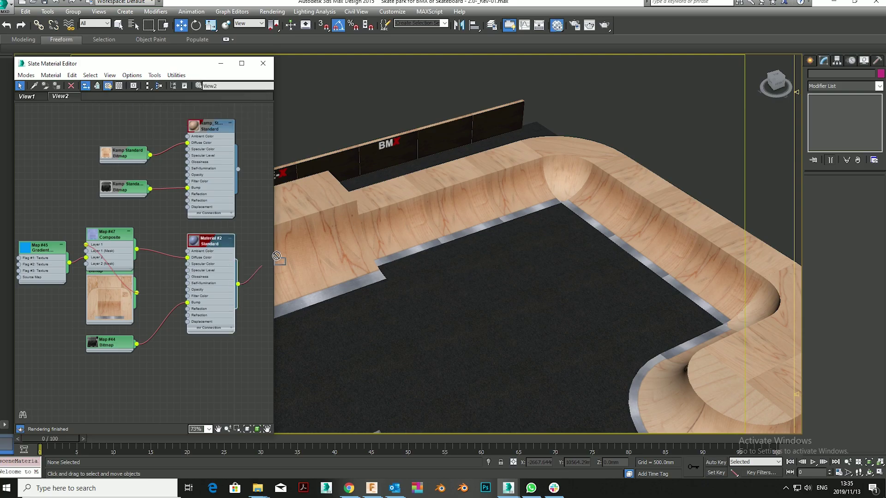
{"action": "left_click_drag", "start_coordinate": [276, 255], "coordinate": [503, 185]}
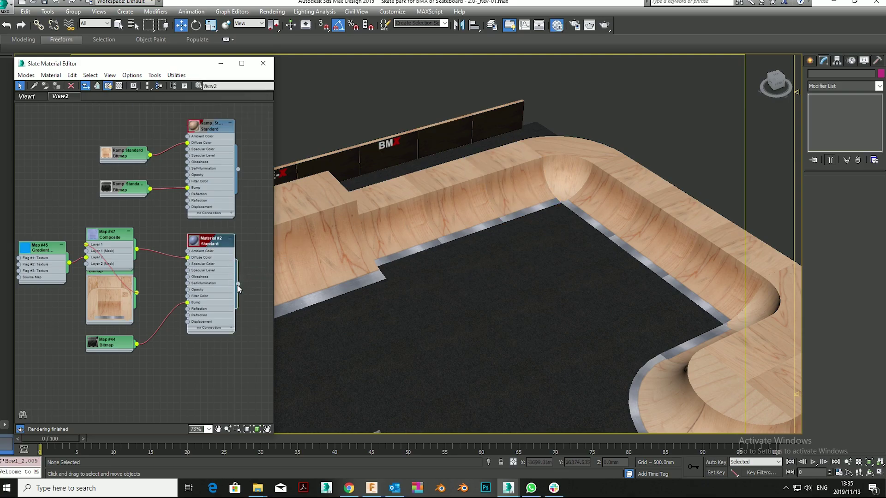
{"action": "left_click_drag", "start_coordinate": [238, 288], "coordinate": [496, 184]}
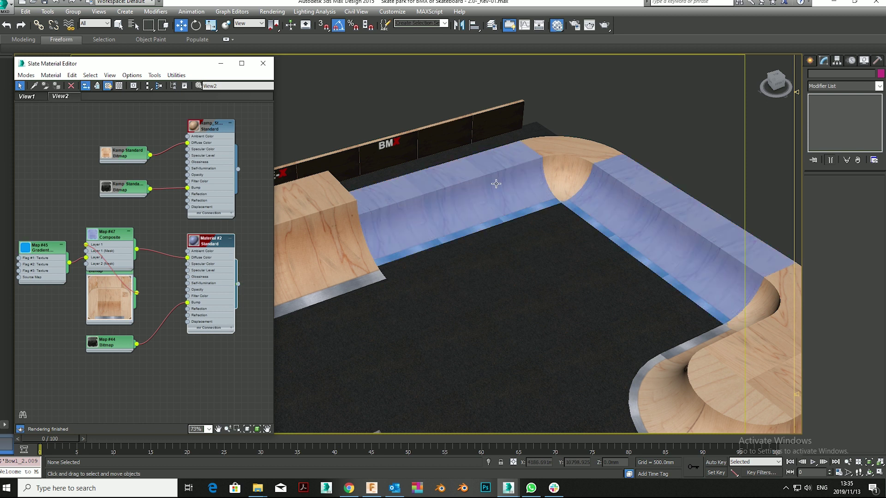